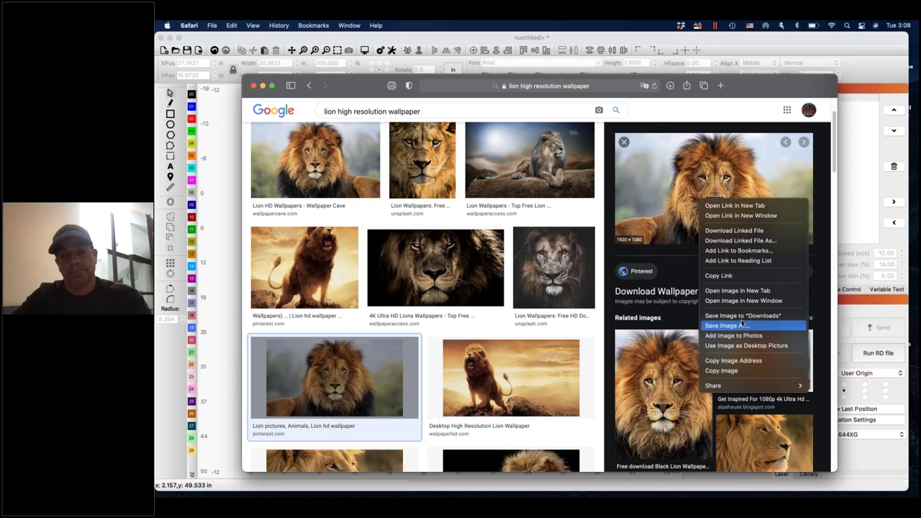
Step: Save the enlarged lion wallpaper image to Downloads, and import it from that folder onto the LightBurn work area
click(743, 317)
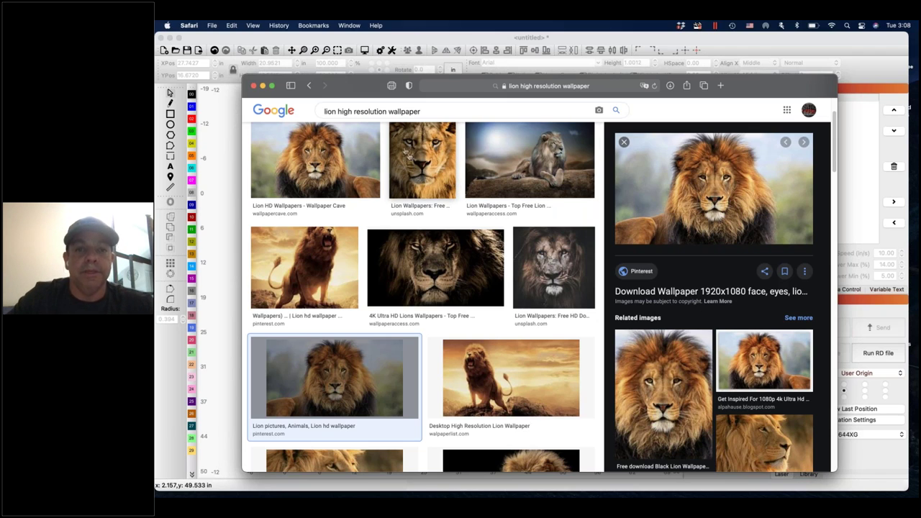
click(254, 86)
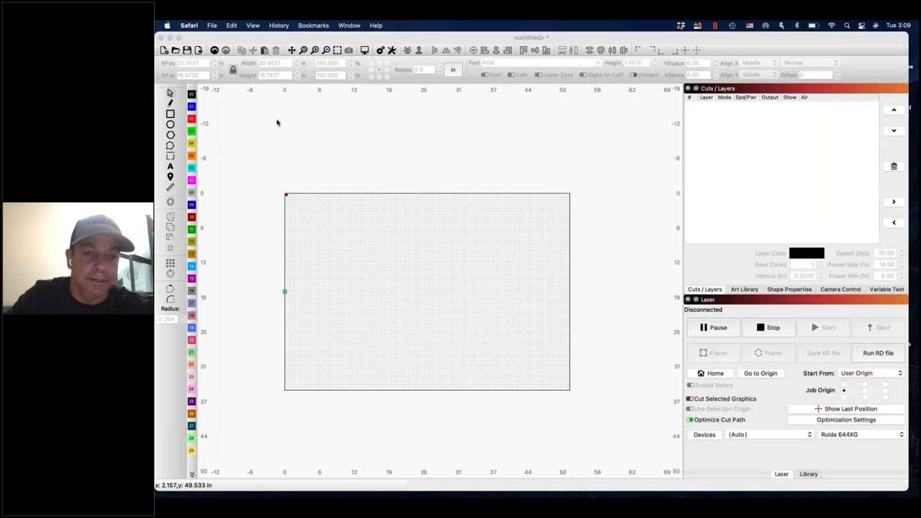
mouse_move(224, 495)
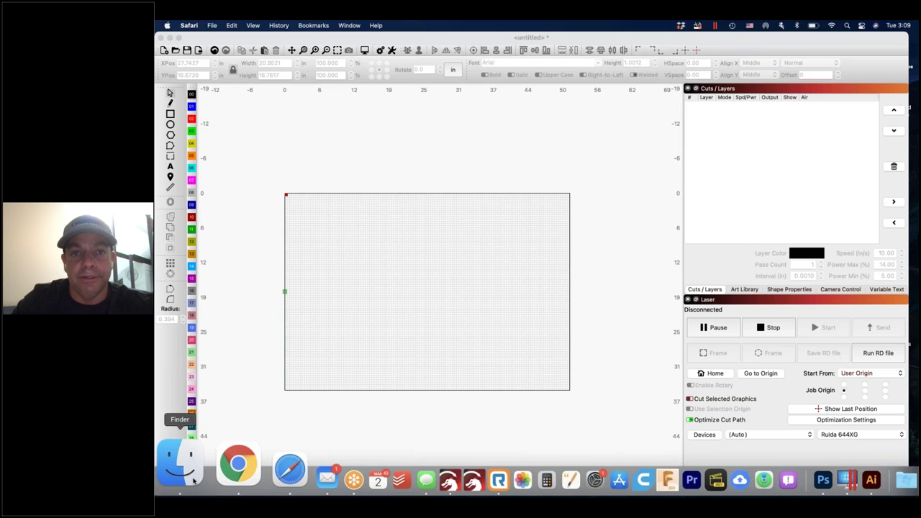
click(193, 480)
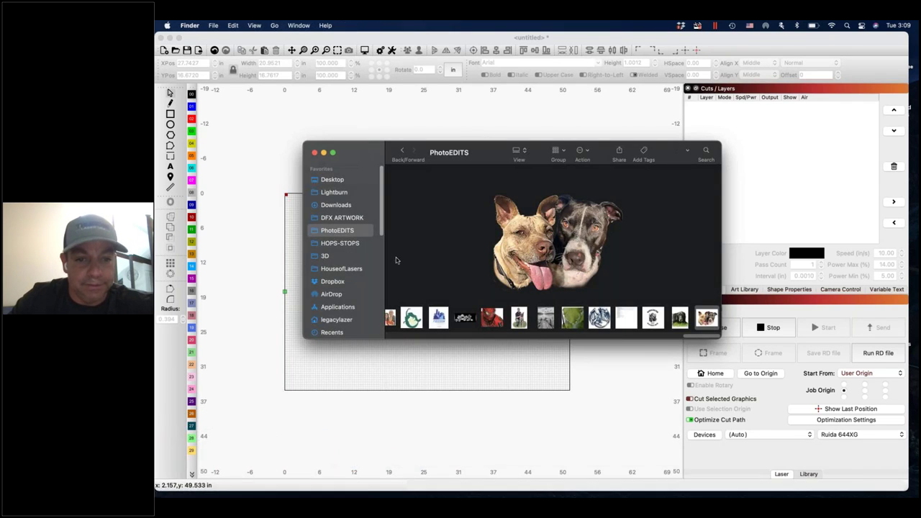
click(339, 206)
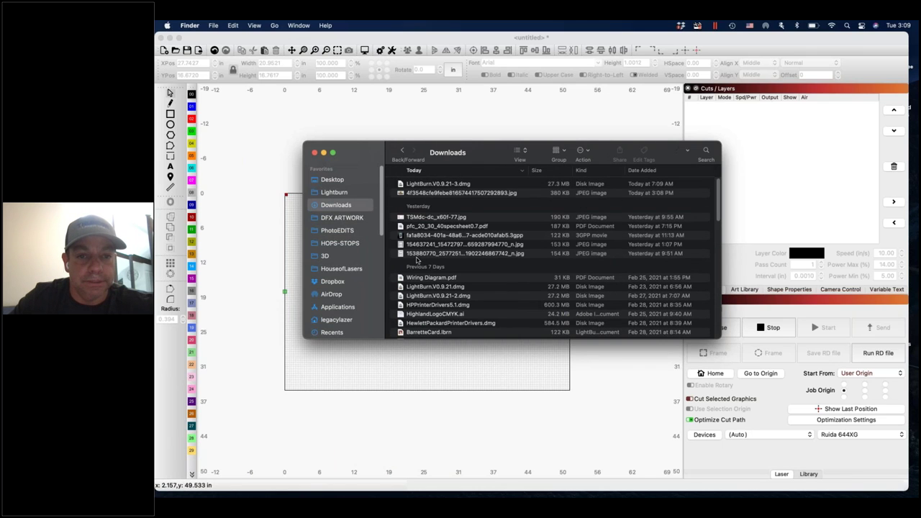
drag(445, 193, 386, 237)
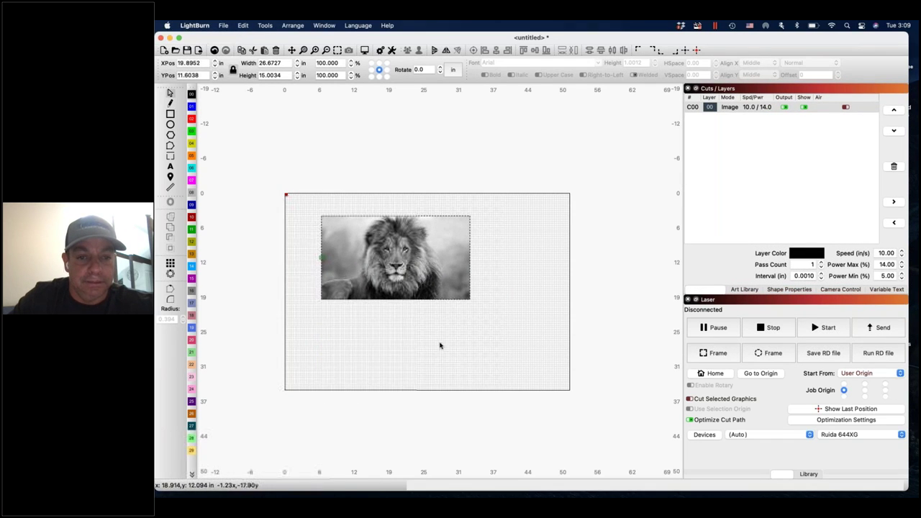
Step: Move the lion image on the work area and resize it proportionally to about 15.7 by 8.8 in
drag(458, 290, 452, 290)
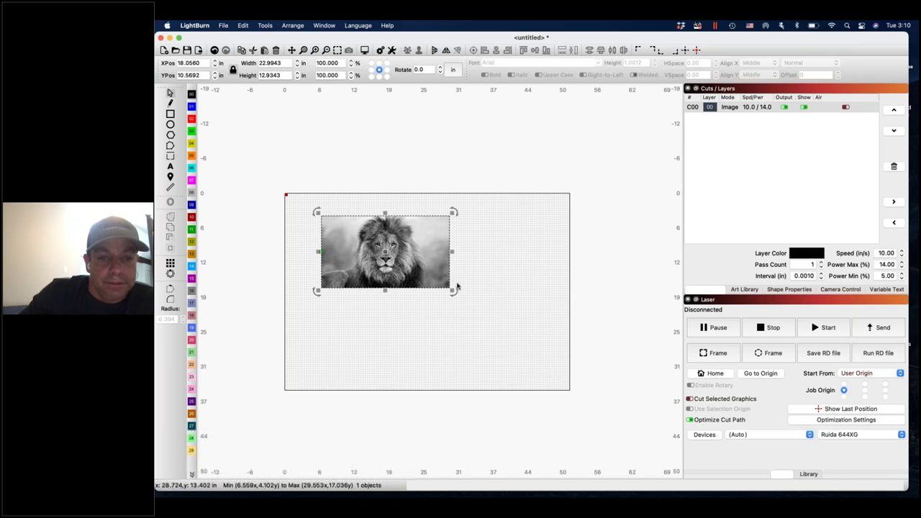
drag(454, 290, 501, 317)
drag(316, 318, 409, 268)
drag(460, 245, 438, 271)
scroll(441, 268, up, 3)
scroll(438, 267, up, 2)
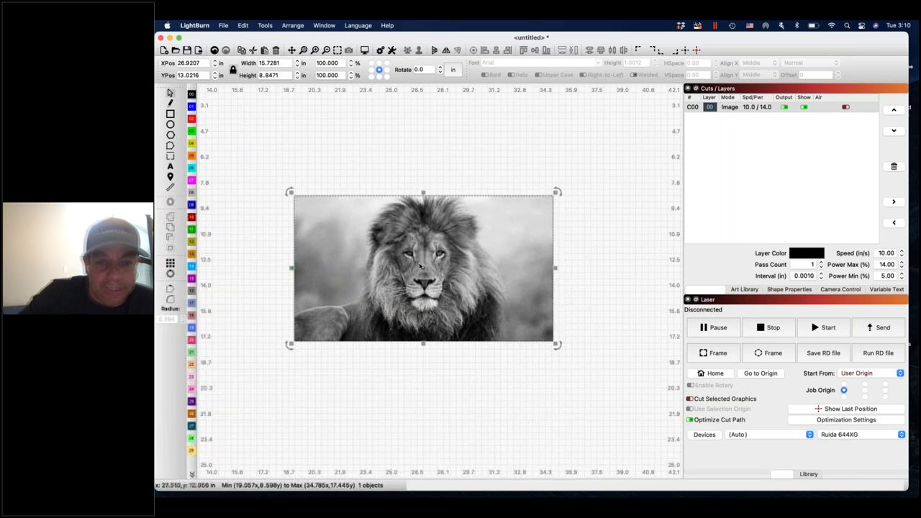
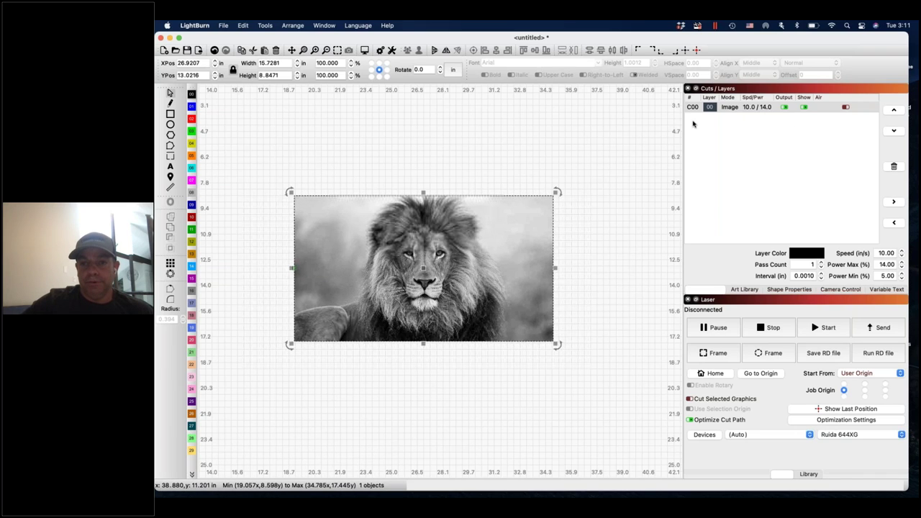
click(747, 108)
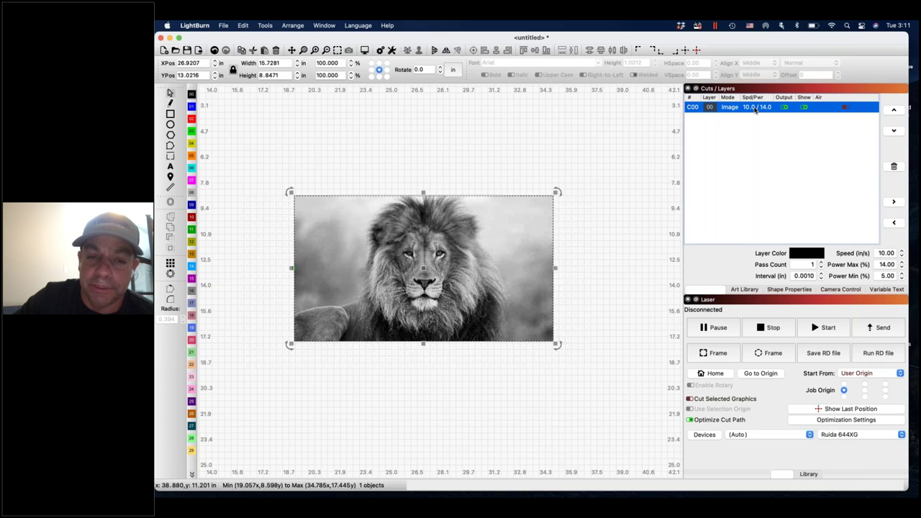
double_click(755, 108)
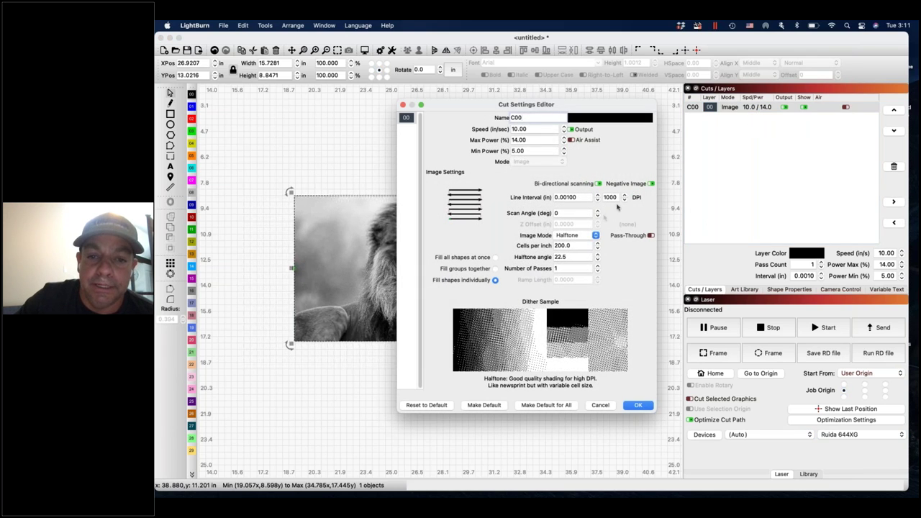
drag(496, 104, 599, 103)
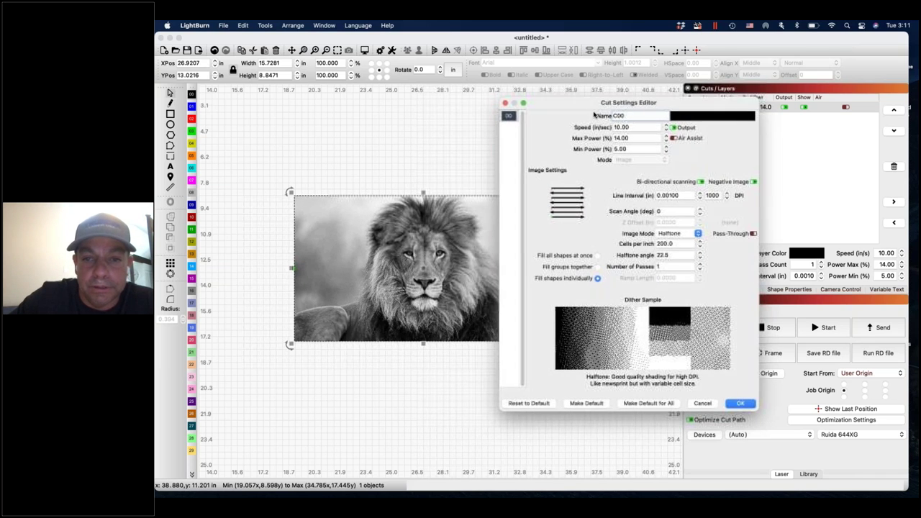
click(682, 235)
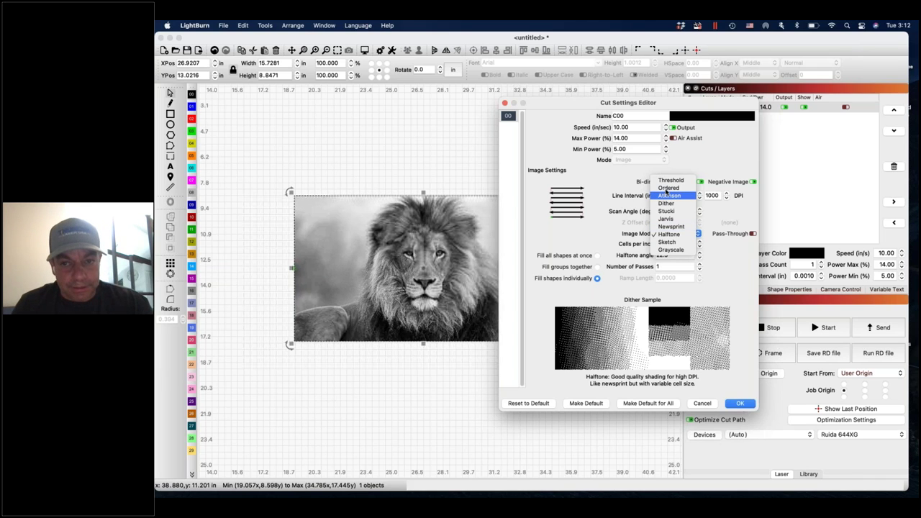
click(669, 181)
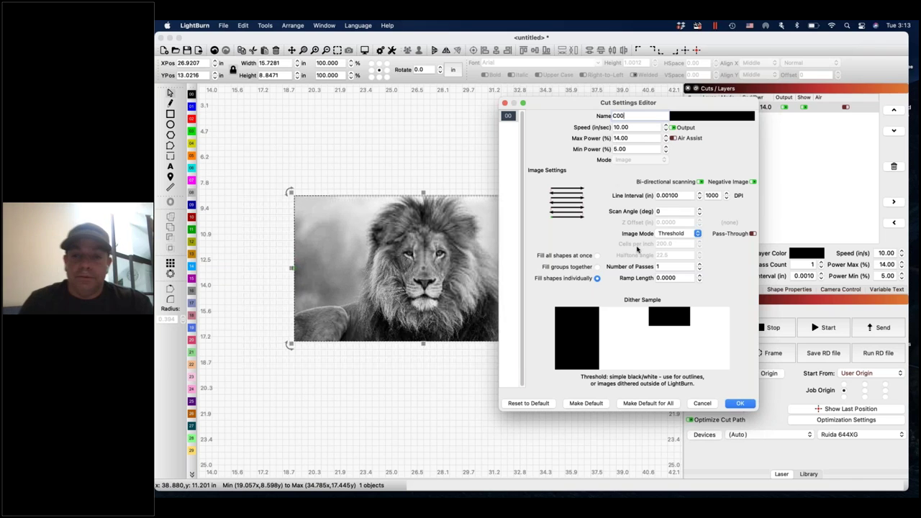
click(703, 403)
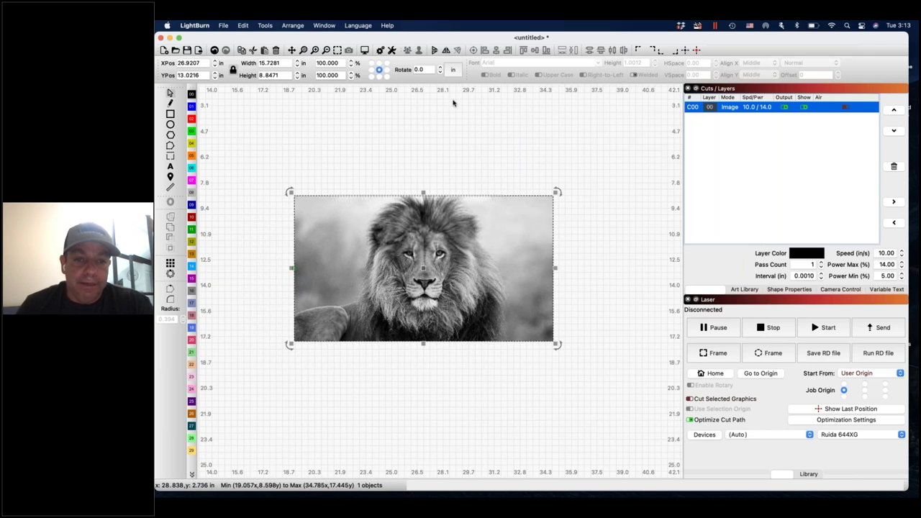
Step: Preview the lion engraving with Invert turned off, and close the preview
scroll(417, 267, up, 5)
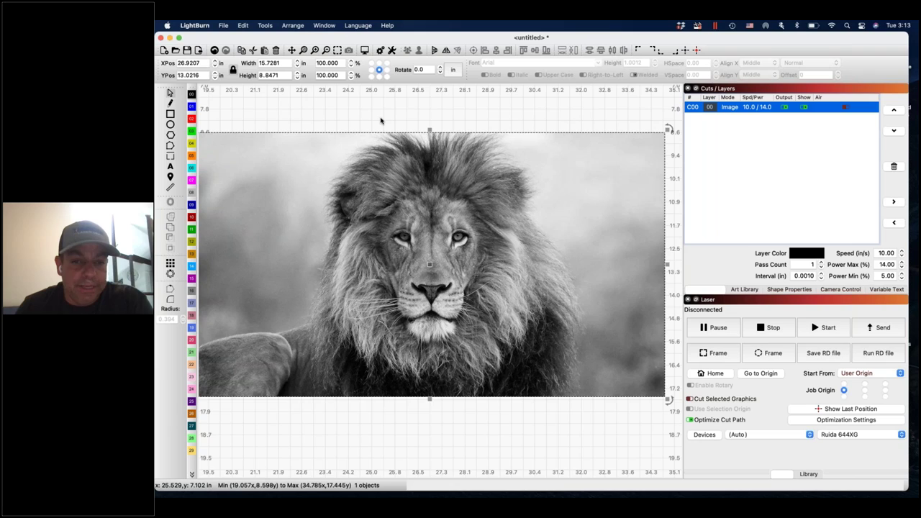
key(alt+p)
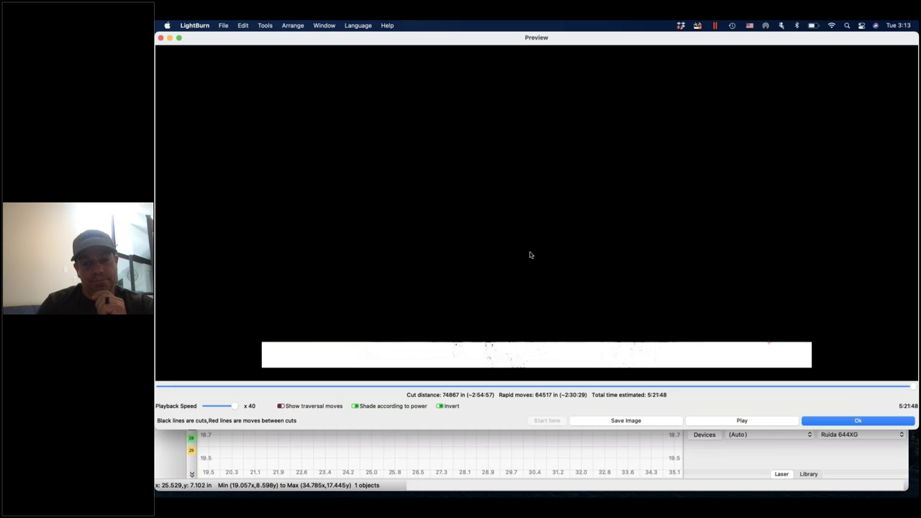
click(444, 408)
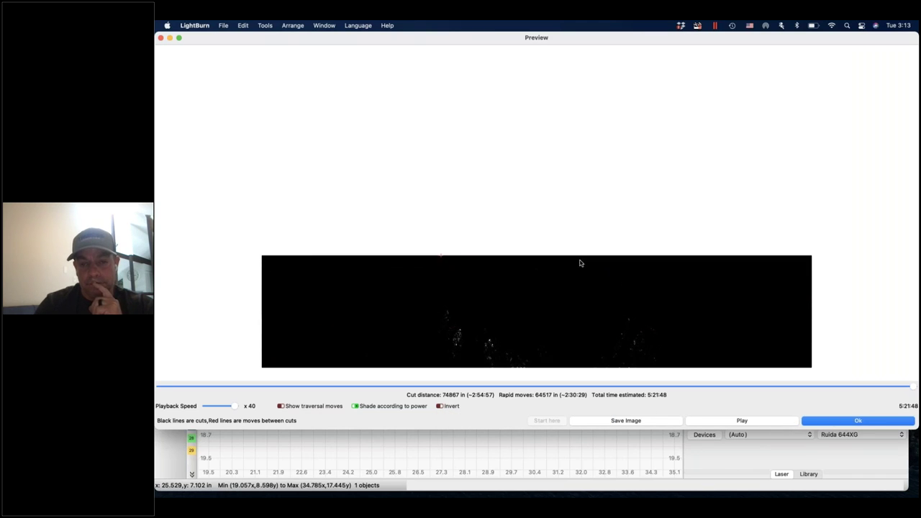
scroll(581, 264, up, 1)
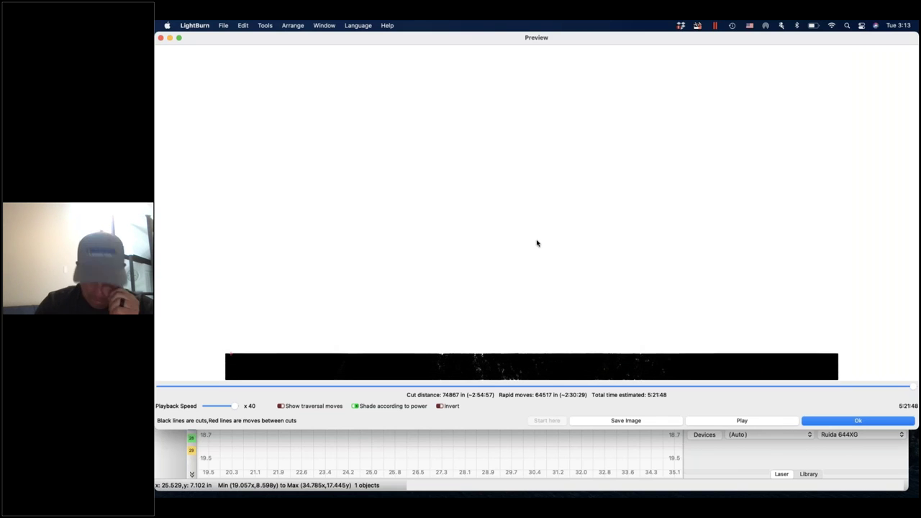
scroll(479, 221, up, 1)
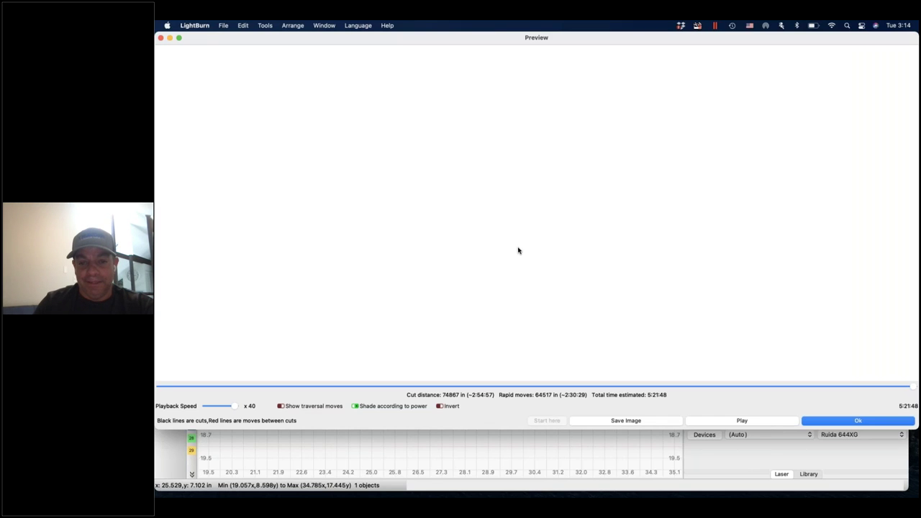
click(159, 40)
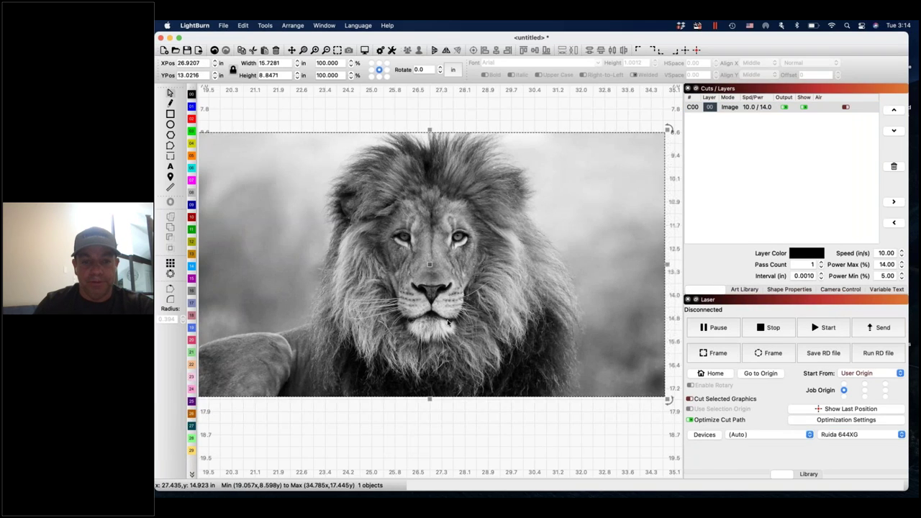
Step: Shrink the lion image proportionally to about 6.05 by 3.4 in
scroll(407, 276, down, 3)
drag(385, 274, 458, 333)
click(453, 331)
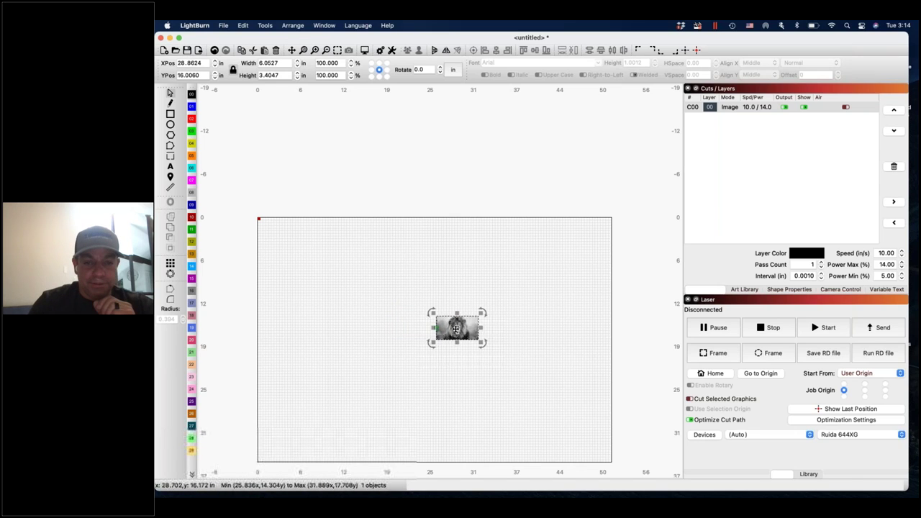
scroll(455, 329, up, 3)
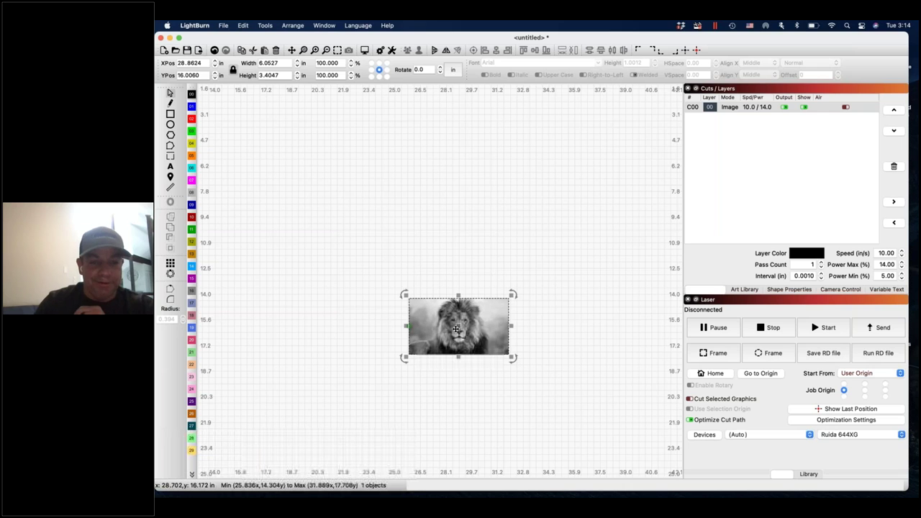
scroll(456, 329, up, 5)
Step: Set the image layer's line interval to 0.003 in with Negative Image enabled
click(738, 108)
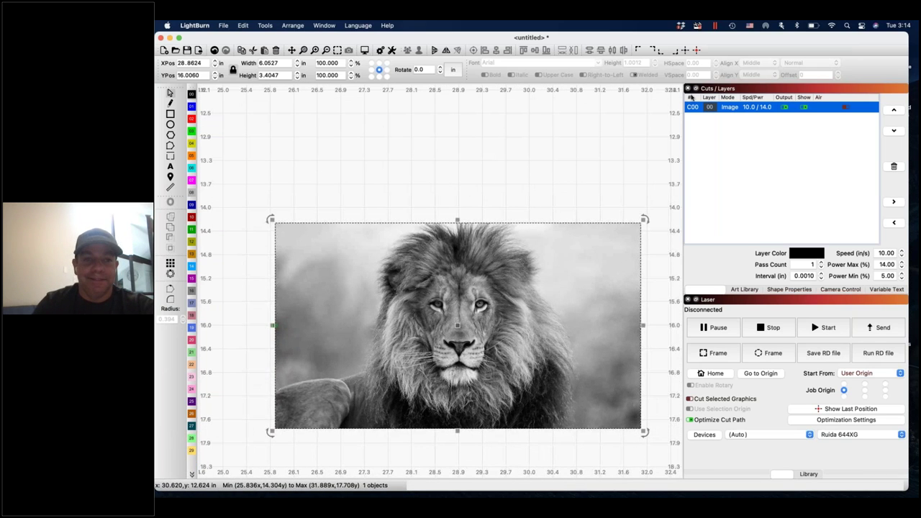
double_click(737, 109)
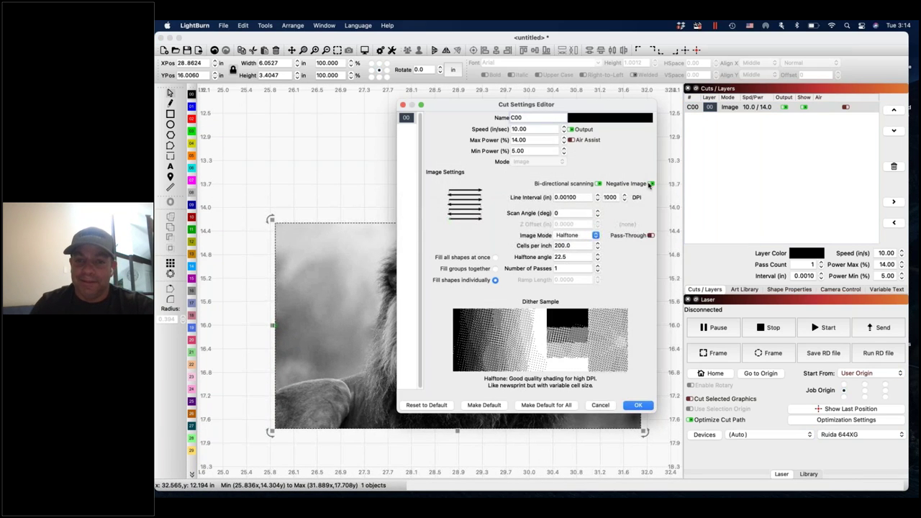
click(640, 407)
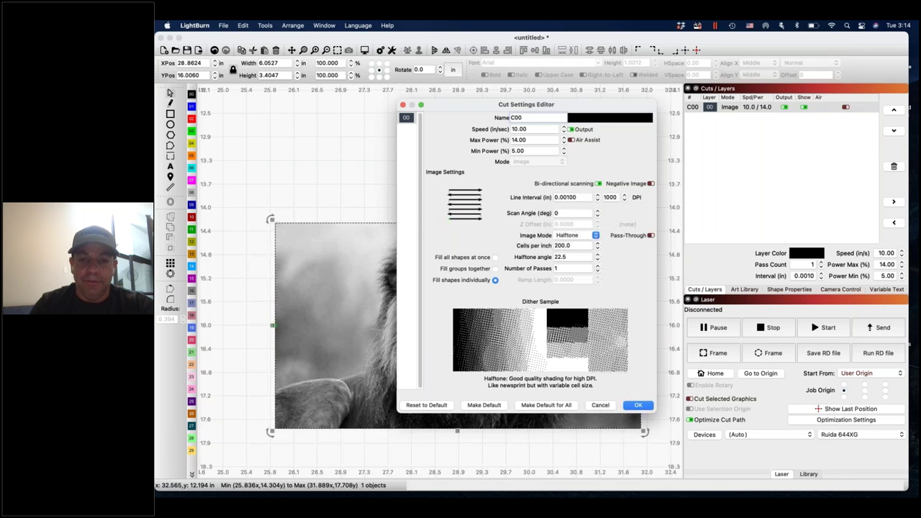
click(651, 184)
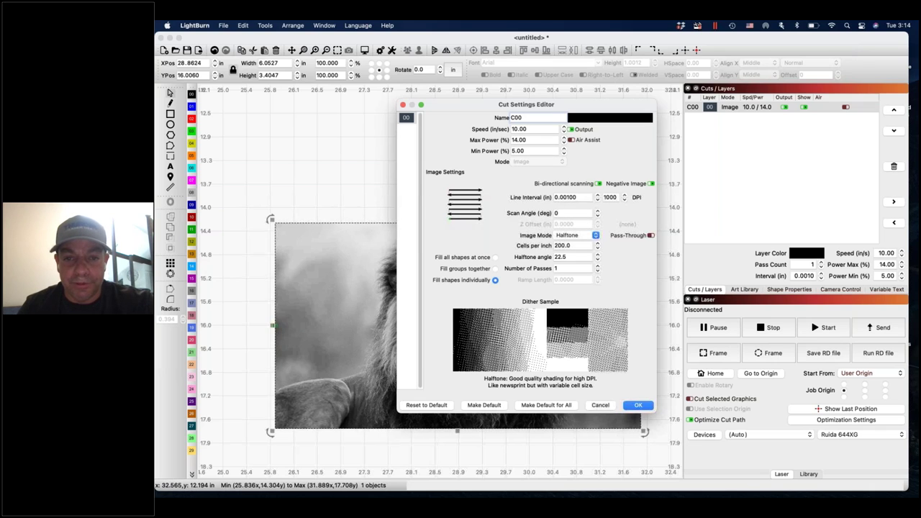
click(575, 198)
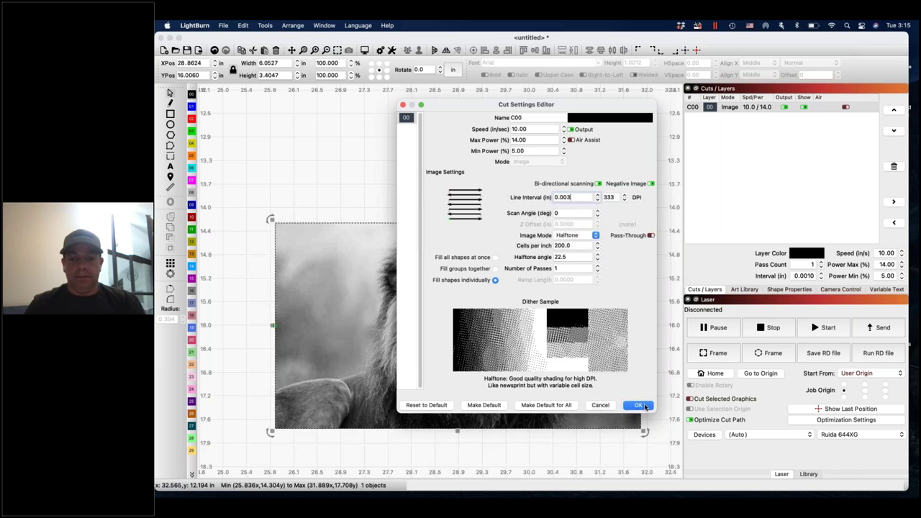
click(638, 405)
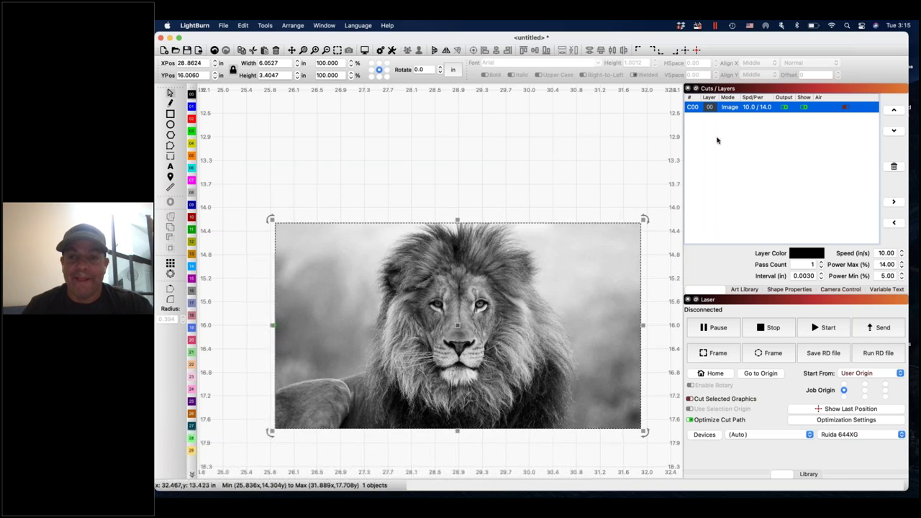
Step: Check the image layer's cut settings and examine the lion's face up close in the engraving preview
double_click(737, 110)
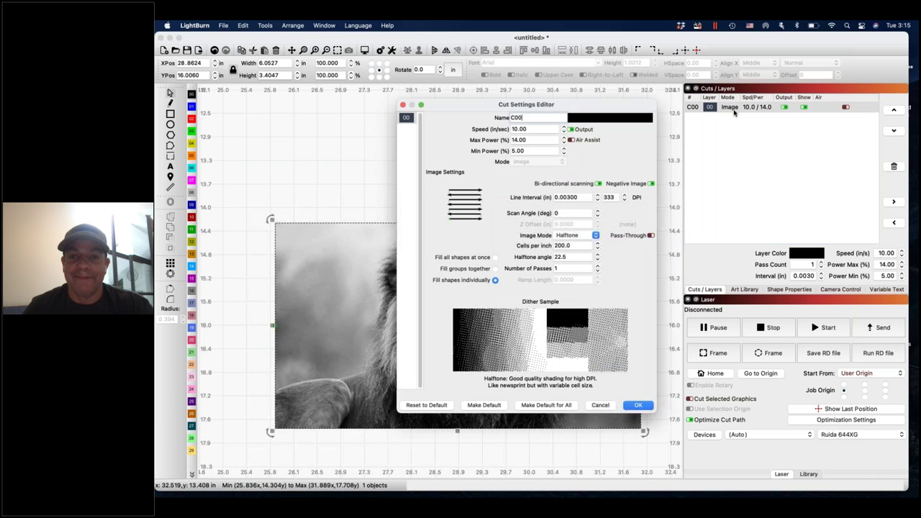
click(643, 407)
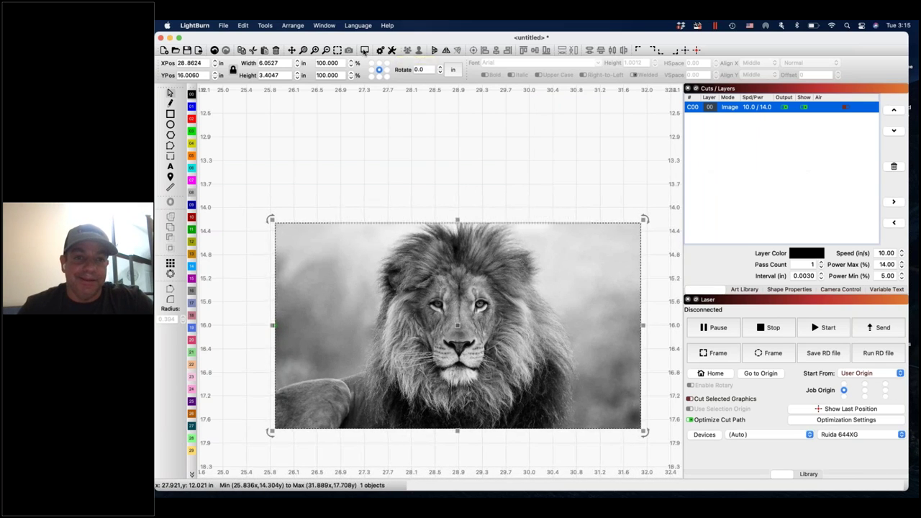
key(alt+p)
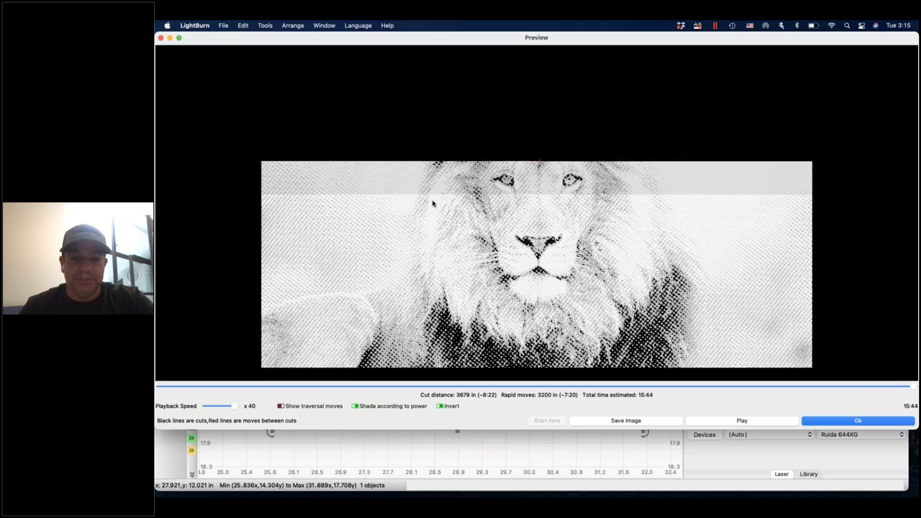
scroll(529, 230, up, 5)
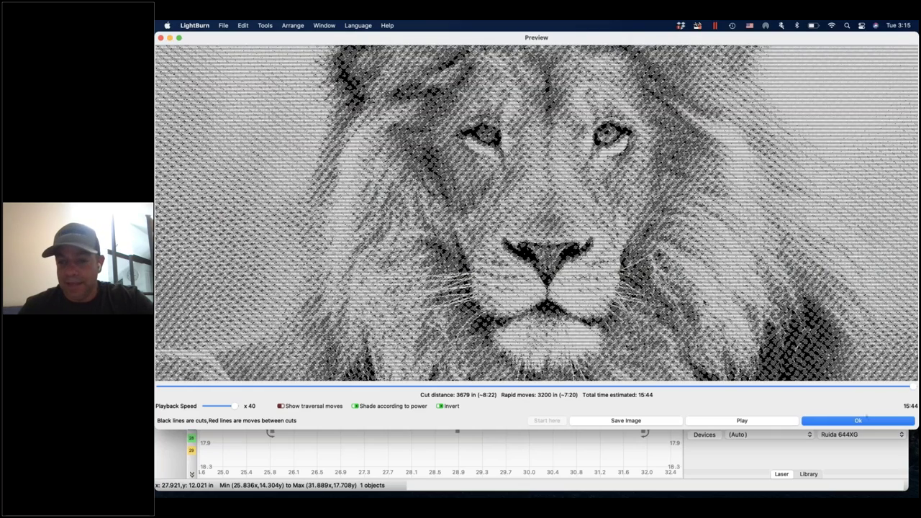
click(868, 423)
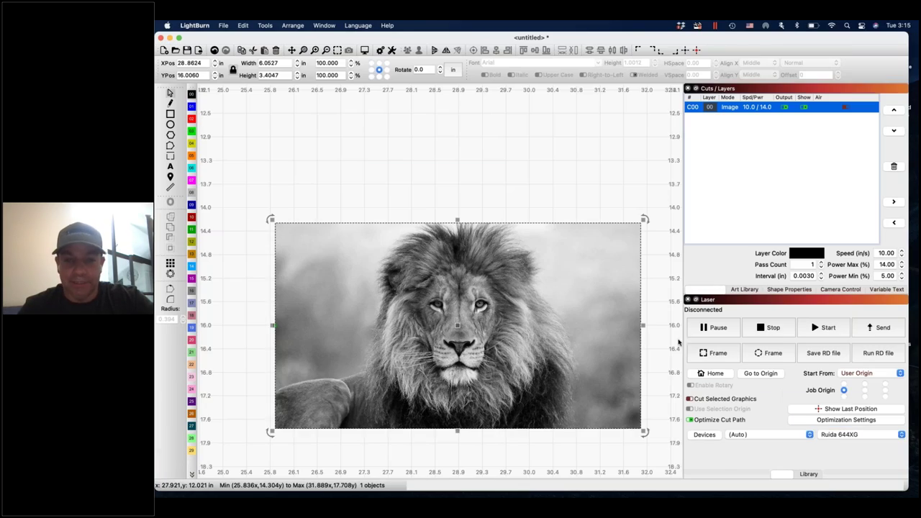
Step: Try Jarvis as the image layer's image mode and switch it back to Halftone
double_click(756, 107)
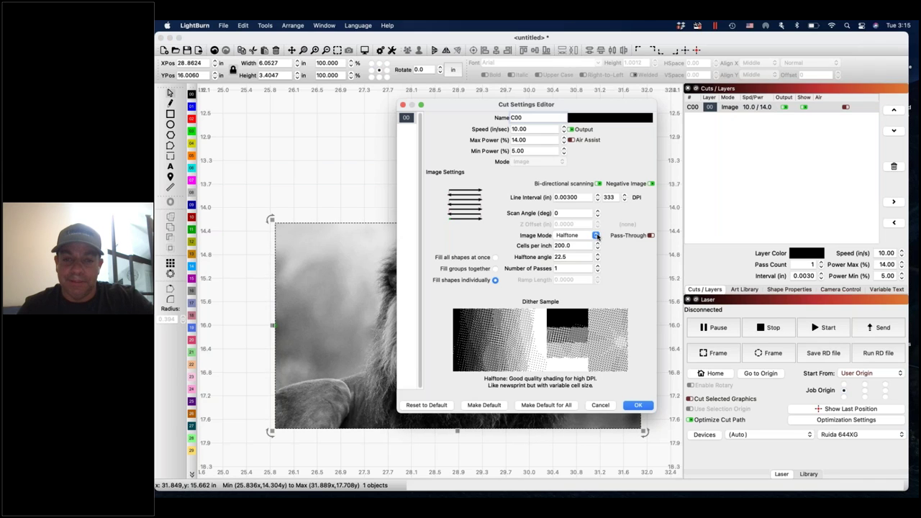
click(596, 235)
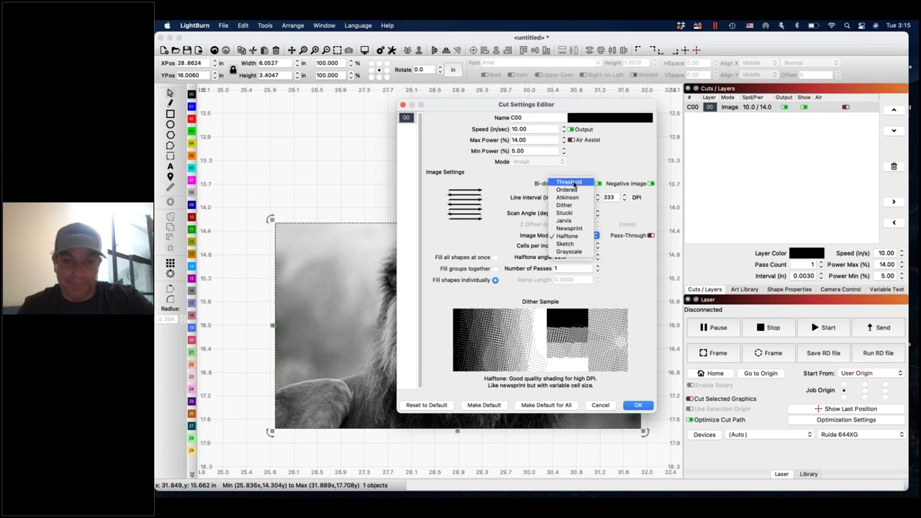
click(574, 221)
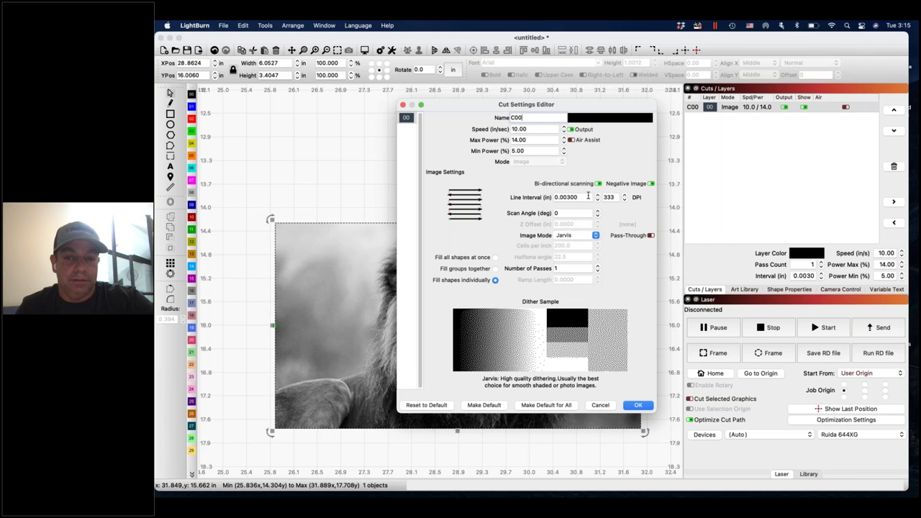
click(597, 235)
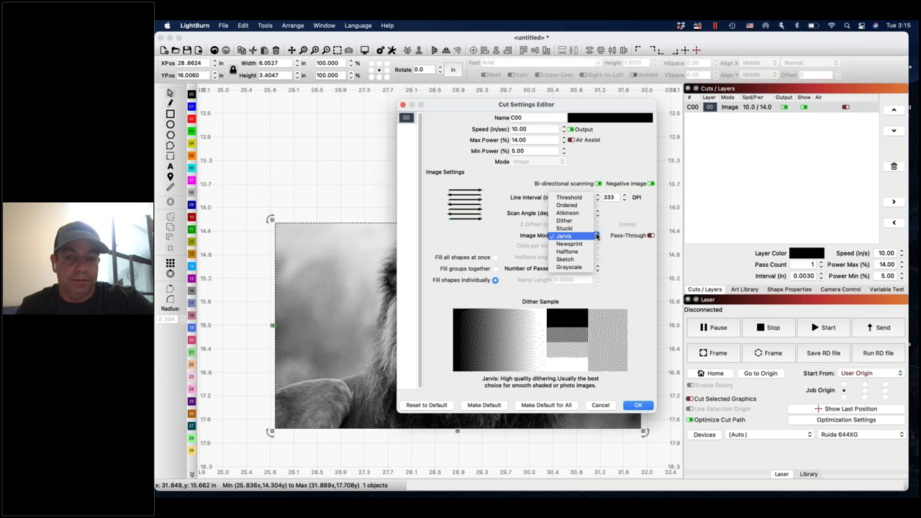
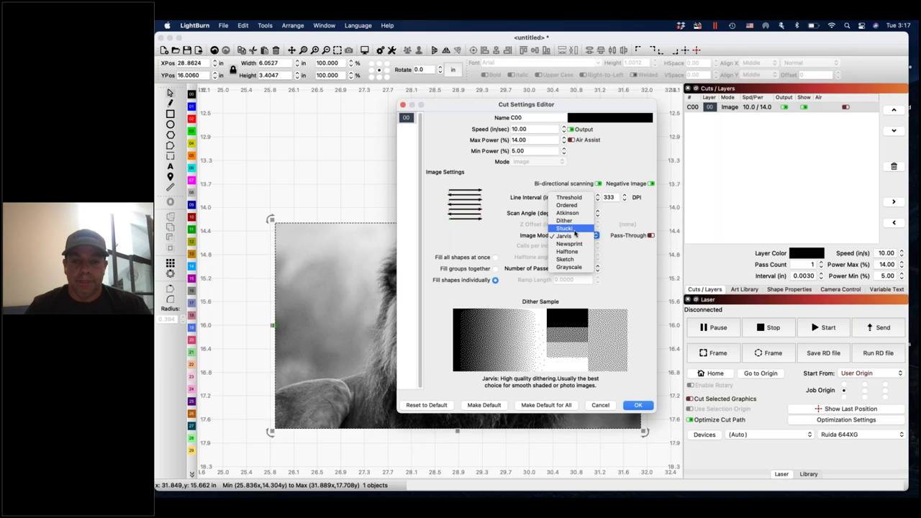
click(571, 252)
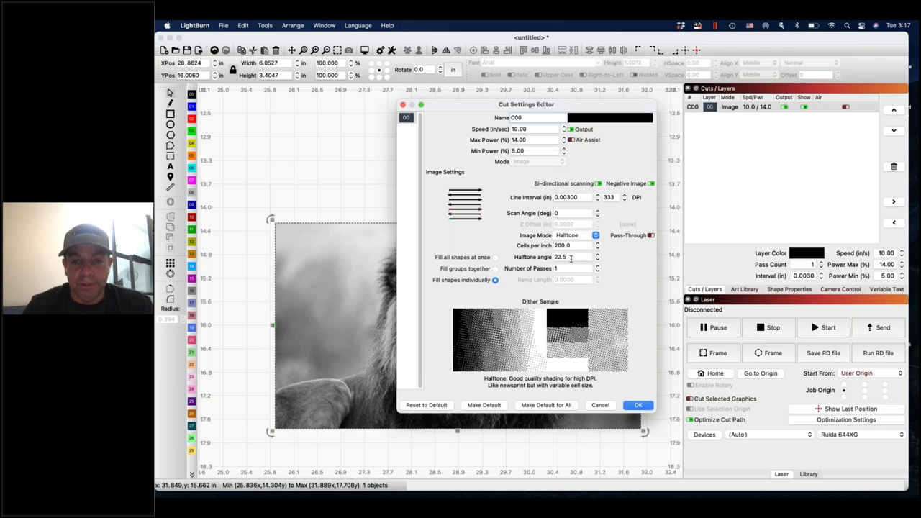
Step: Set the image layer's halftone angle to 40 degrees
drag(570, 257, 547, 257)
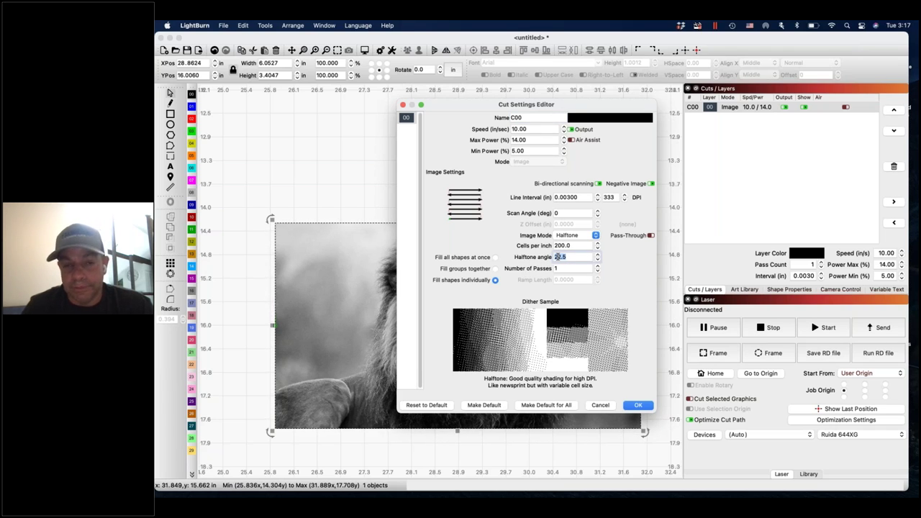
click(567, 257)
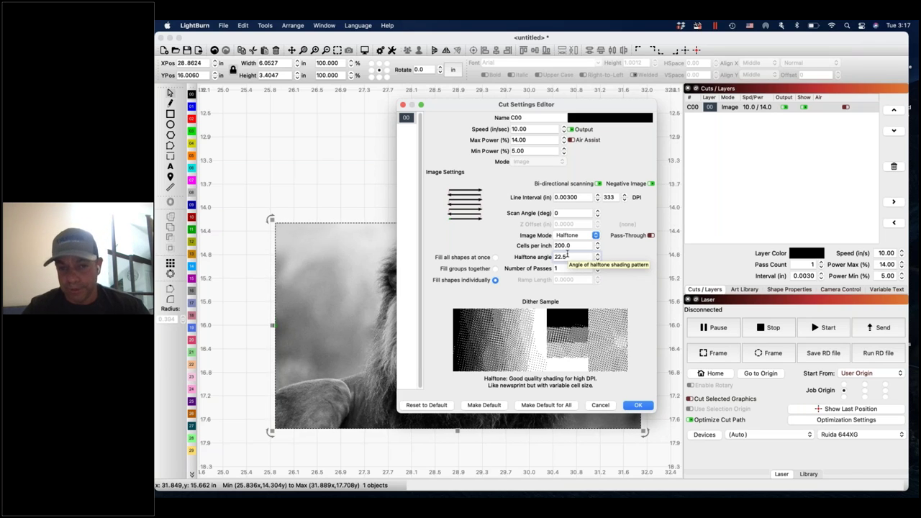
click(567, 257)
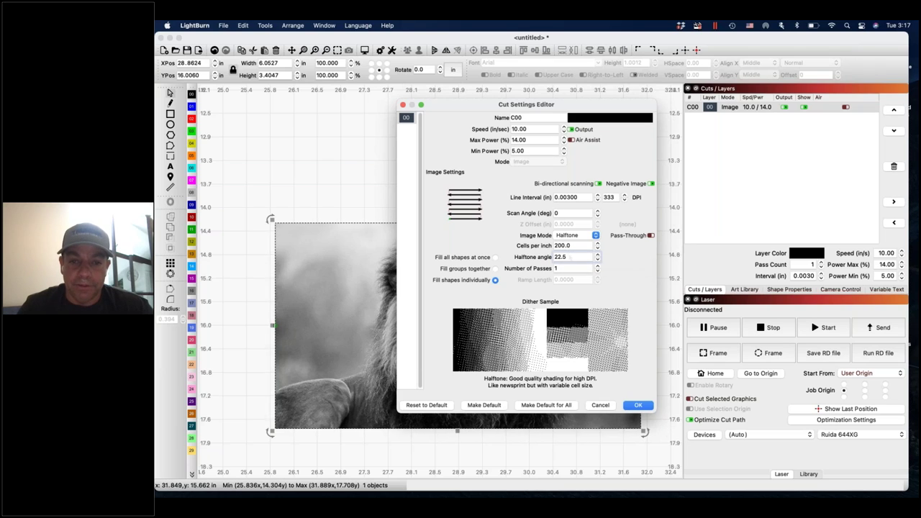
drag(566, 257, 547, 257)
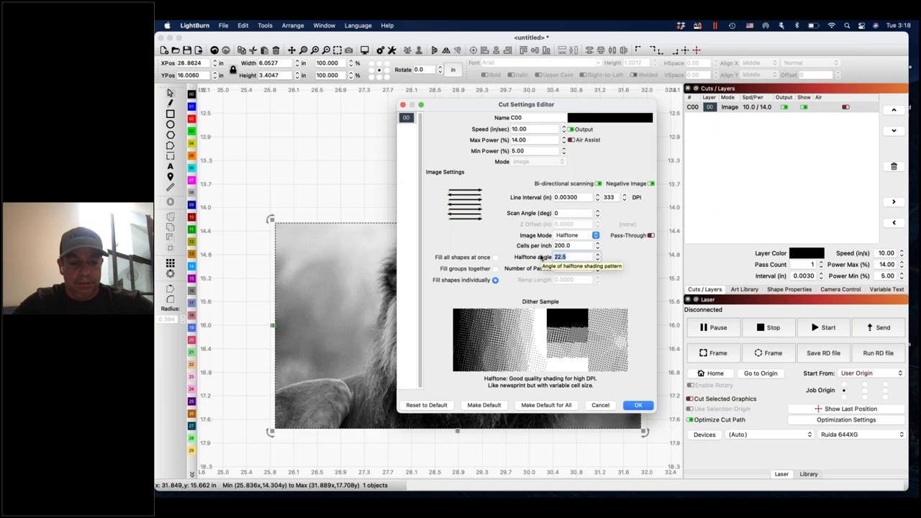
text(40)
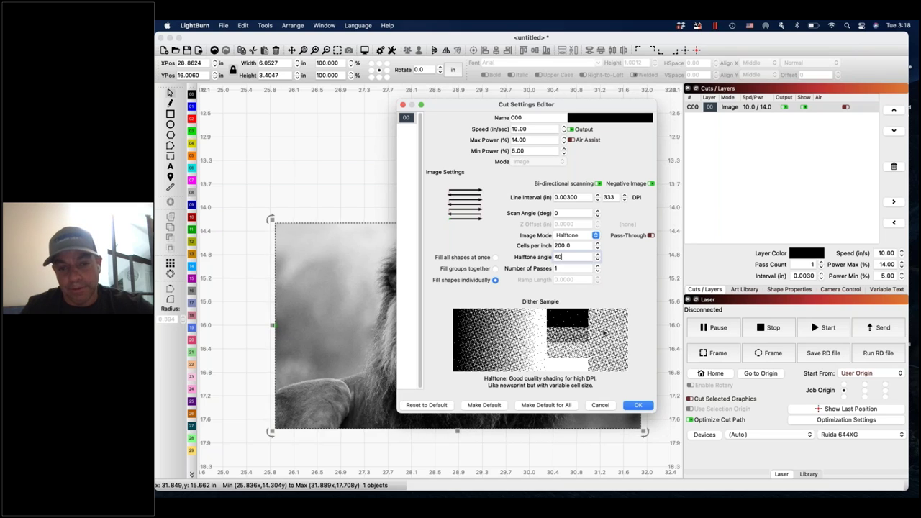
Step: Restore the halftone angle to 22.5 degrees and apply the cut settings
drag(563, 257, 545, 257)
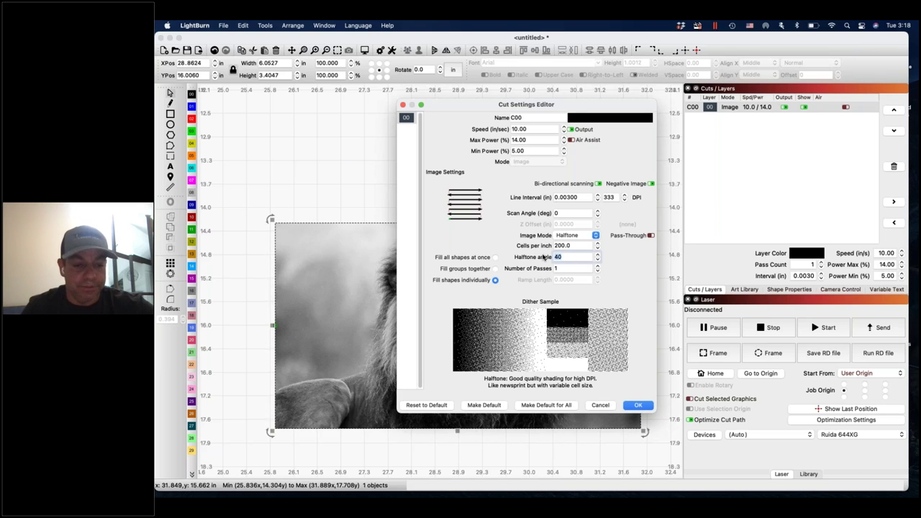
text(22.5)
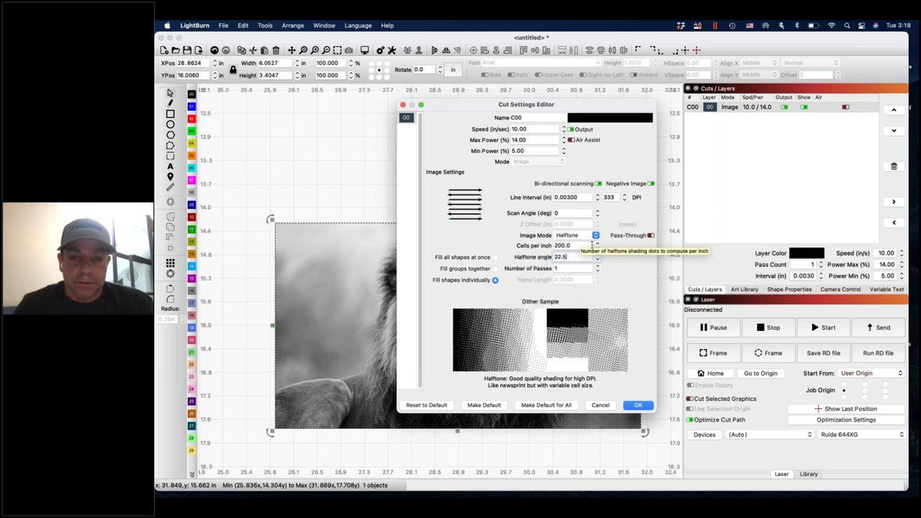
click(637, 406)
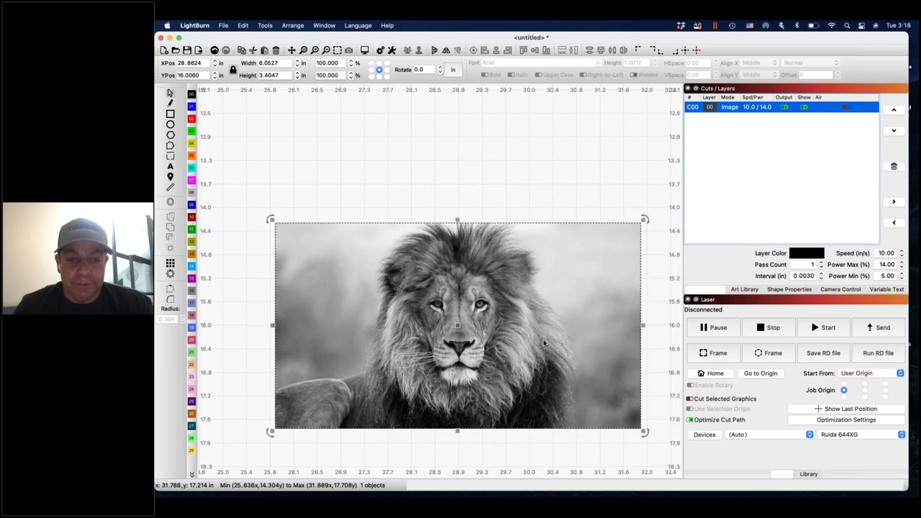
Step: Change the image layer's image mode to Threshold and apply the cut settings
double_click(749, 106)
click(596, 236)
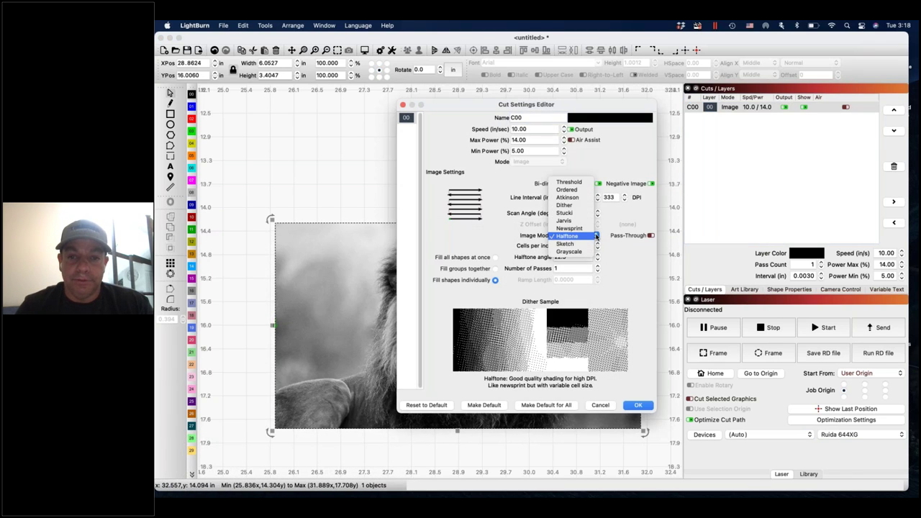
click(576, 182)
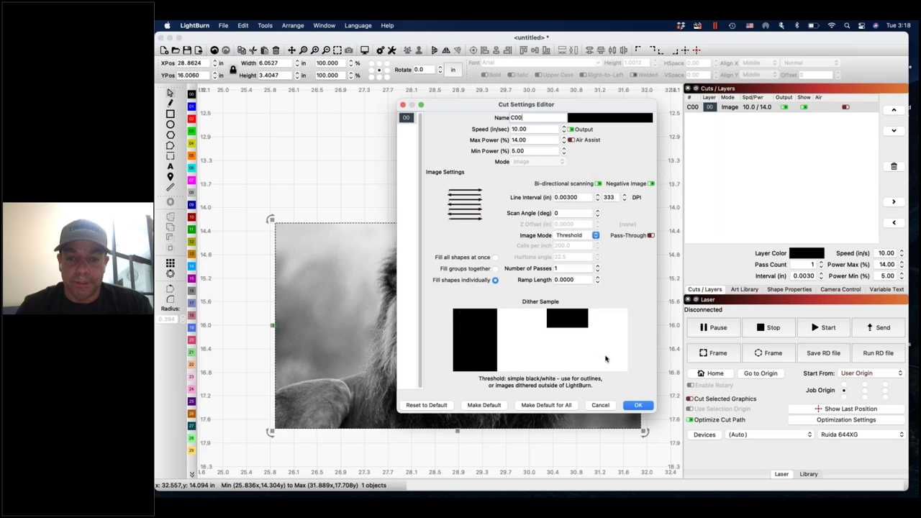
click(637, 405)
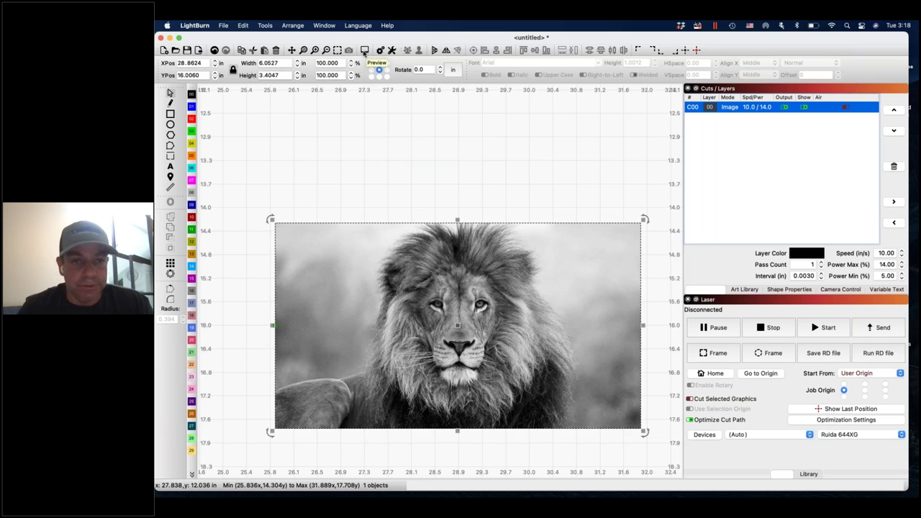
Step: Examine the lion engraving preview in Threshold mode, including its estimated time, and close the preview
click(365, 50)
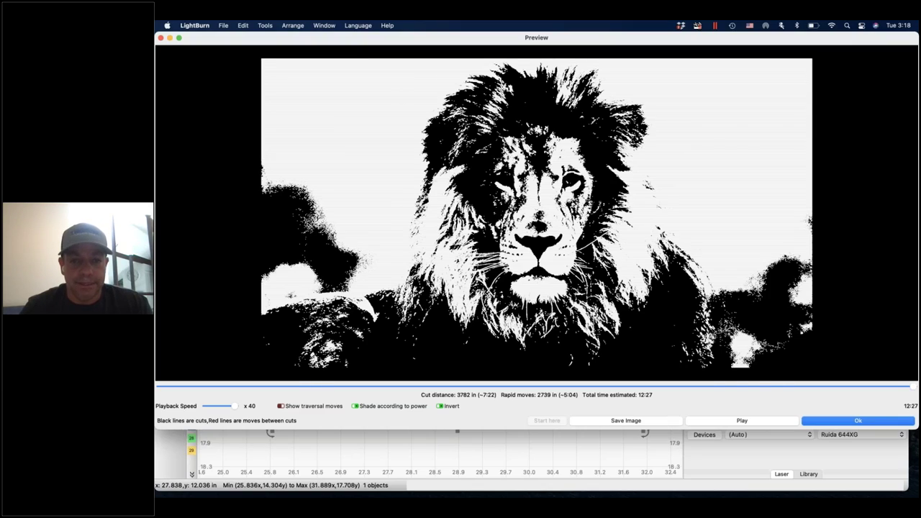
scroll(537, 213, up, 3)
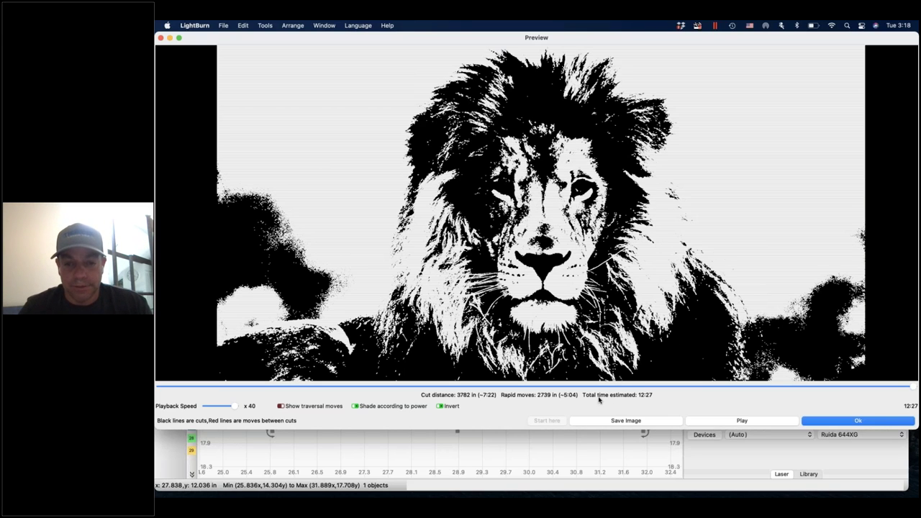
click(840, 425)
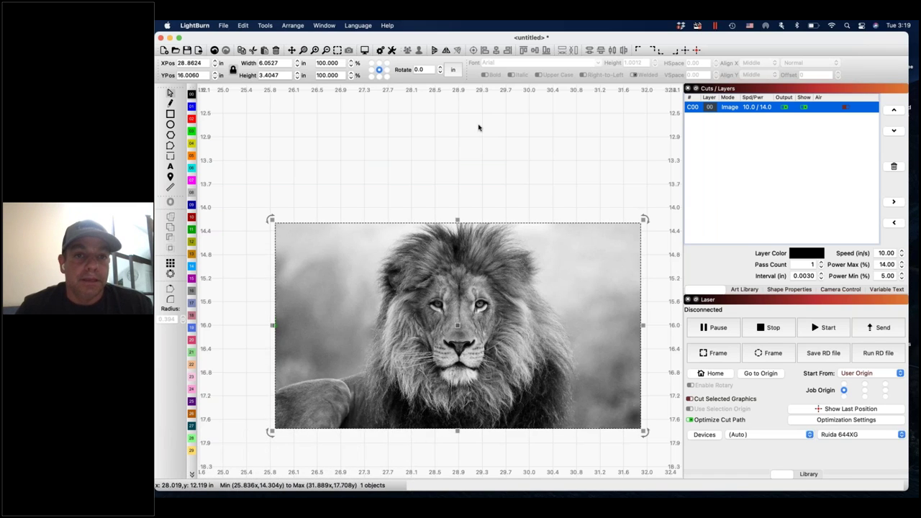
Step: Change the image layer's image mode to Ordered and apply the cut settings
double_click(752, 107)
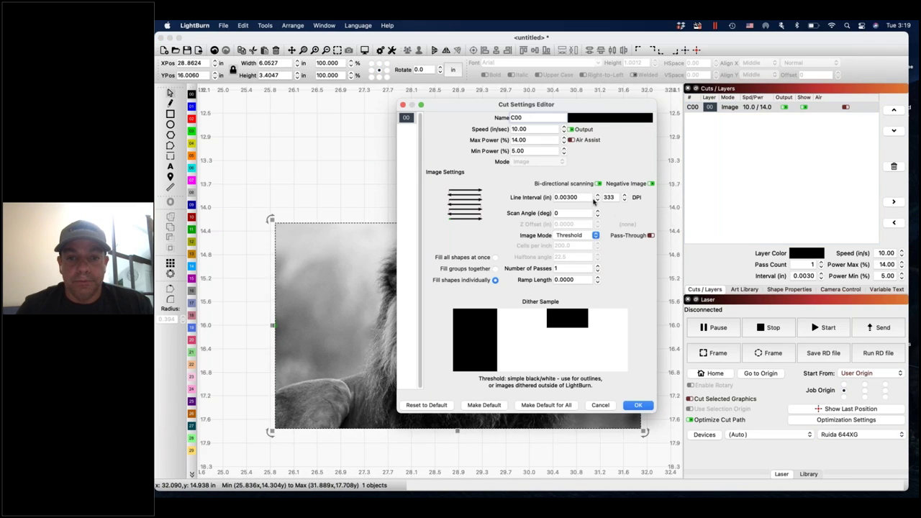
click(590, 235)
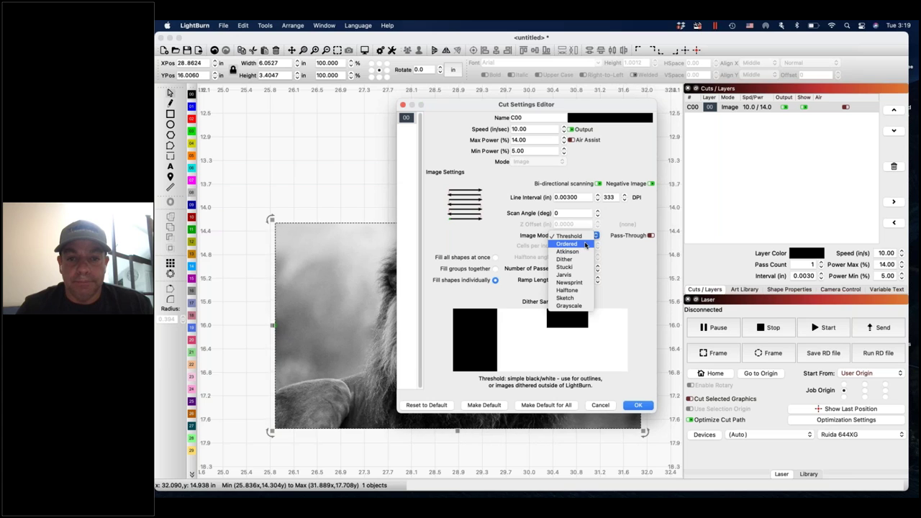
click(586, 245)
click(638, 406)
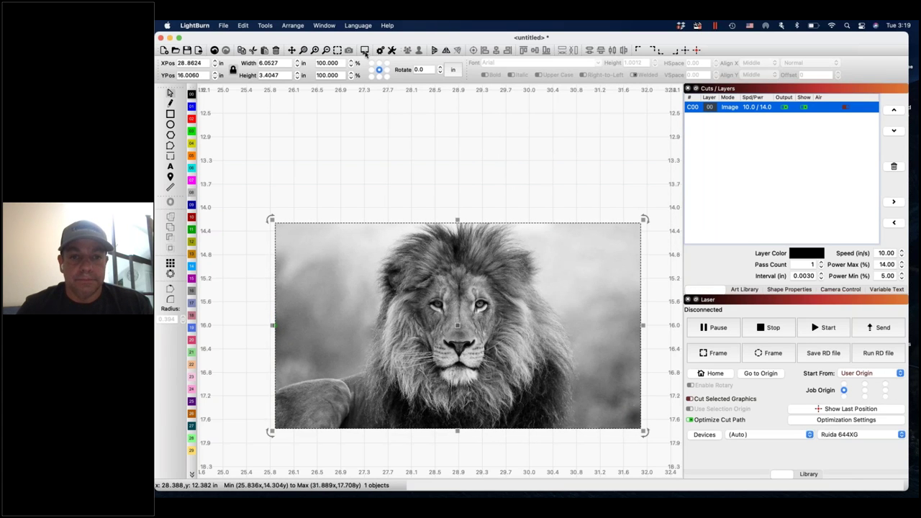
Step: Preview the Ordered engraving with Invert turned off, inspect the dot pattern on the lion's face, and close the preview
click(365, 51)
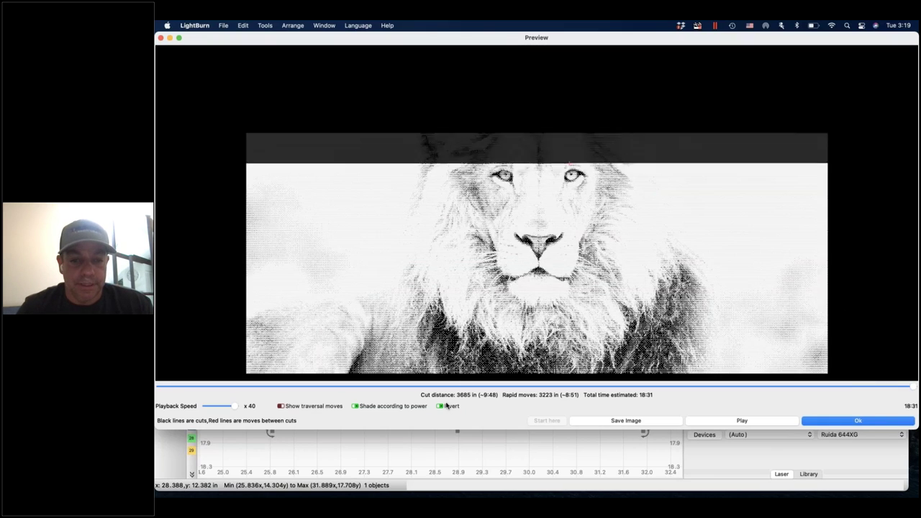
click(441, 406)
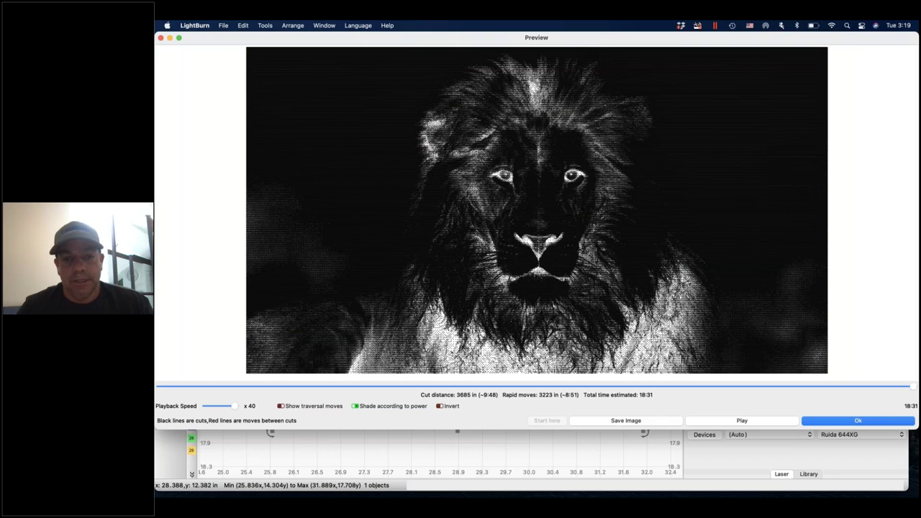
scroll(476, 303, down, 5)
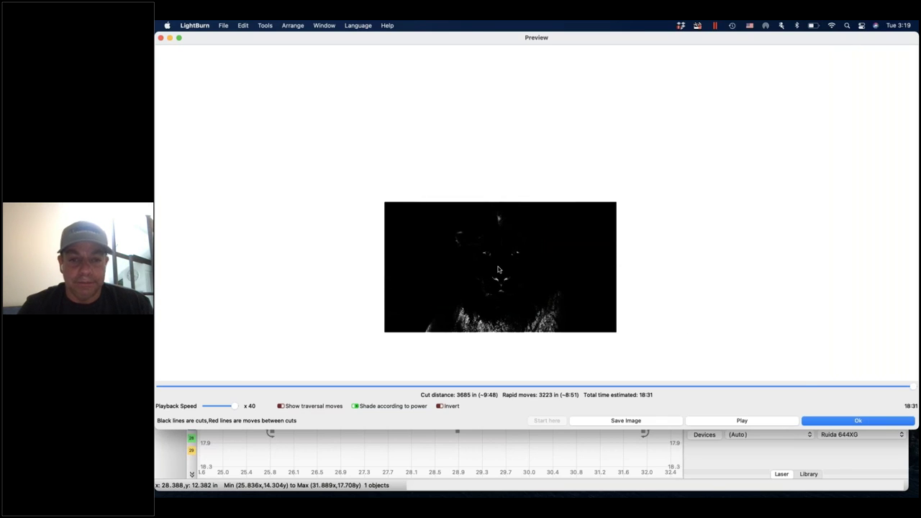
scroll(498, 268, up, 5)
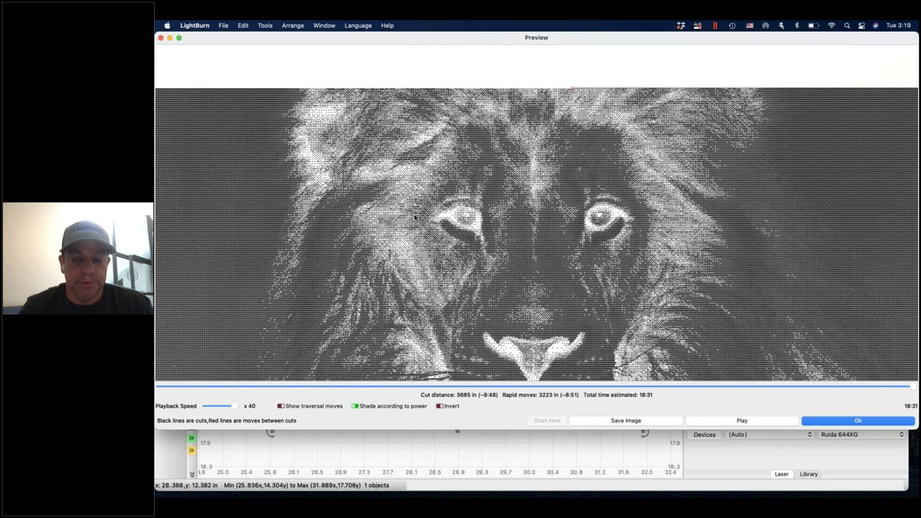
click(844, 425)
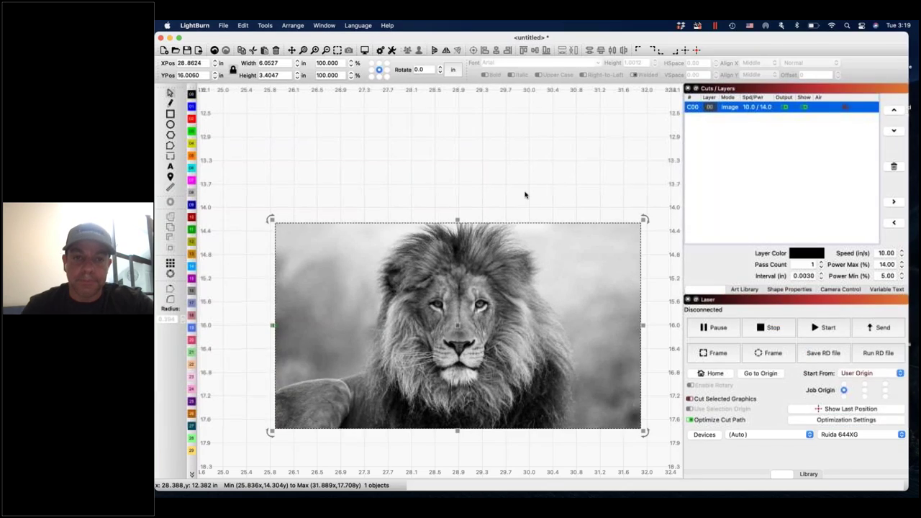
Step: Change the image layer's image mode to Jarvis and apply the cut settings
double_click(742, 110)
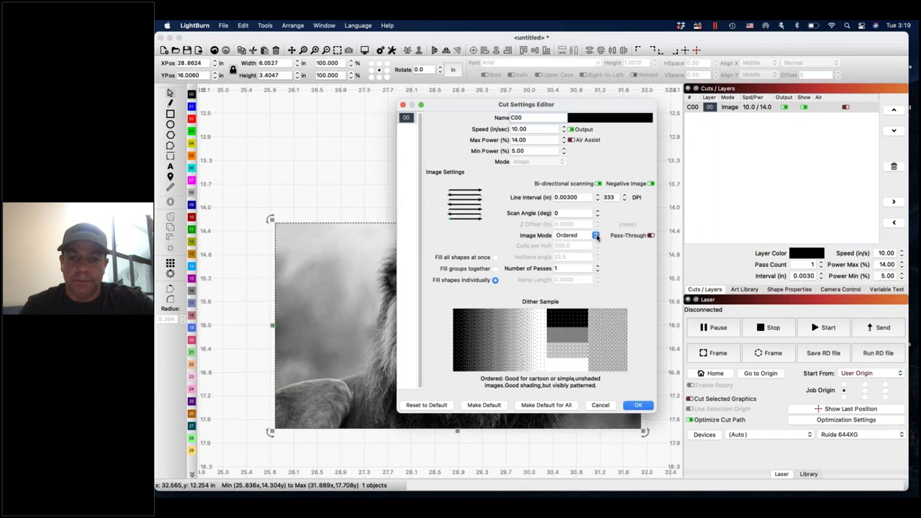
click(597, 237)
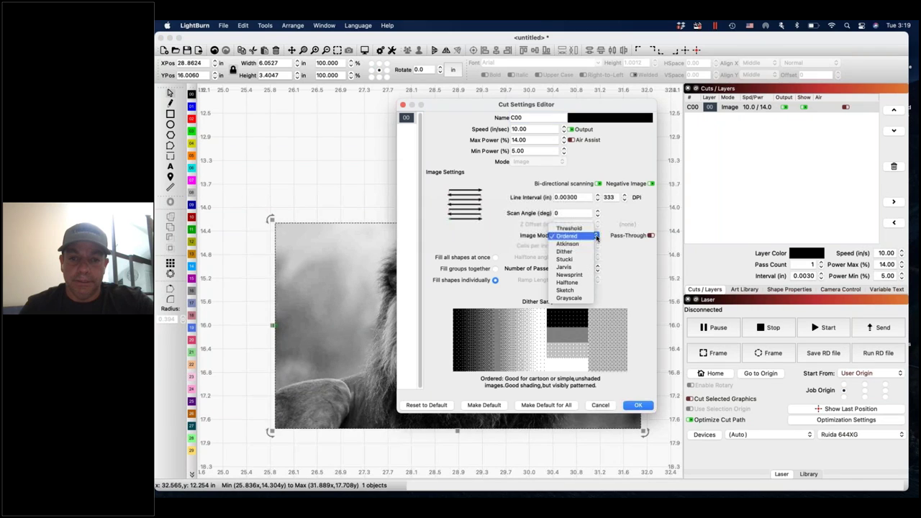
click(572, 267)
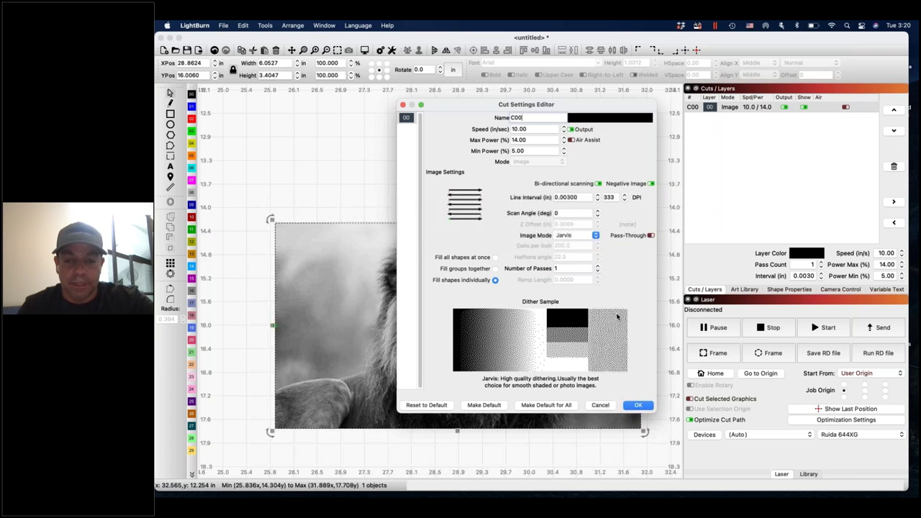
click(576, 237)
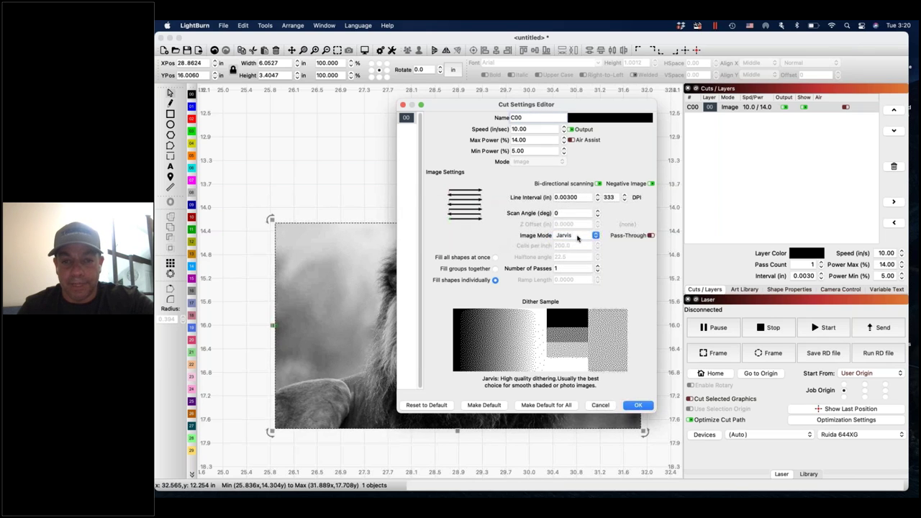
click(638, 406)
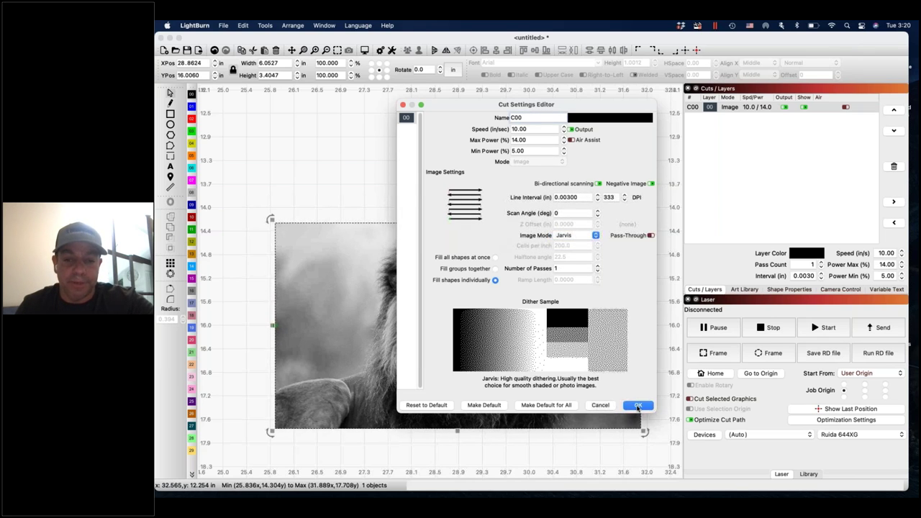
click(637, 406)
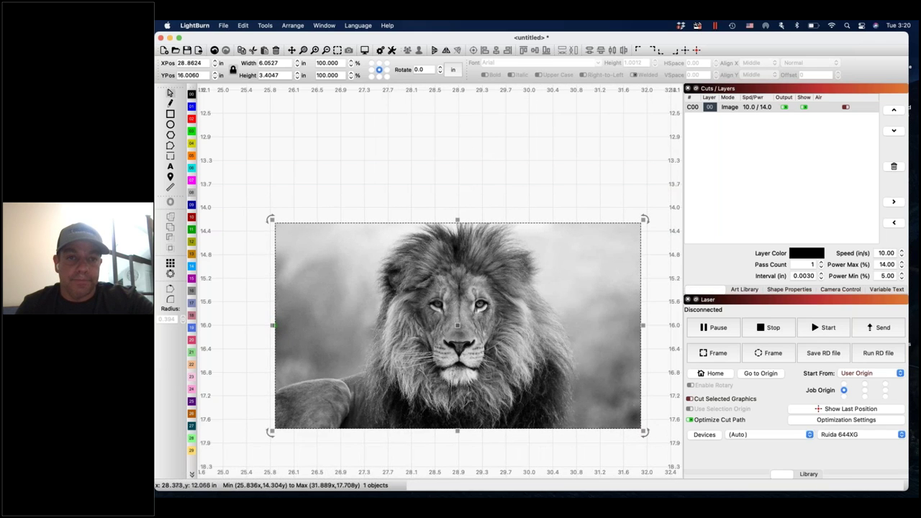
Step: Preview the Jarvis engraving, inspect the dot pattern around the lion's nose and whiskers, and close the preview
click(364, 50)
scroll(524, 263, up, 5)
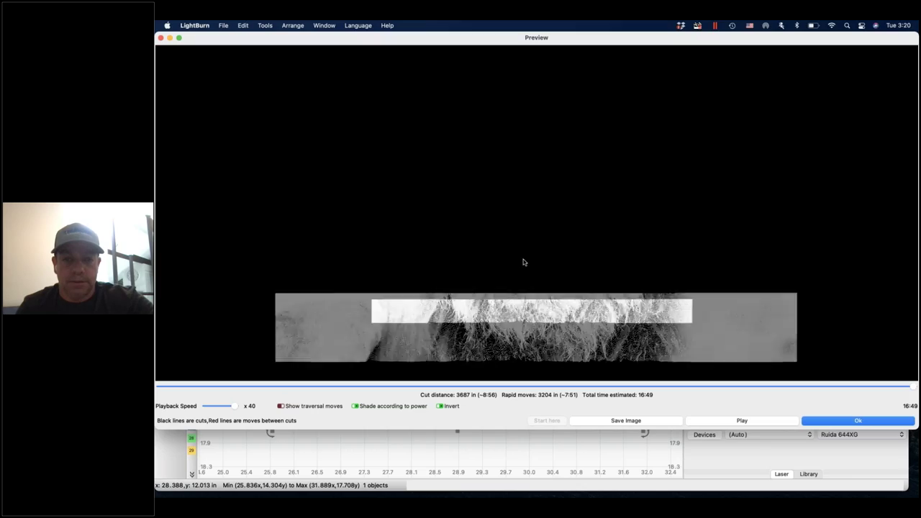
scroll(522, 257, up, 3)
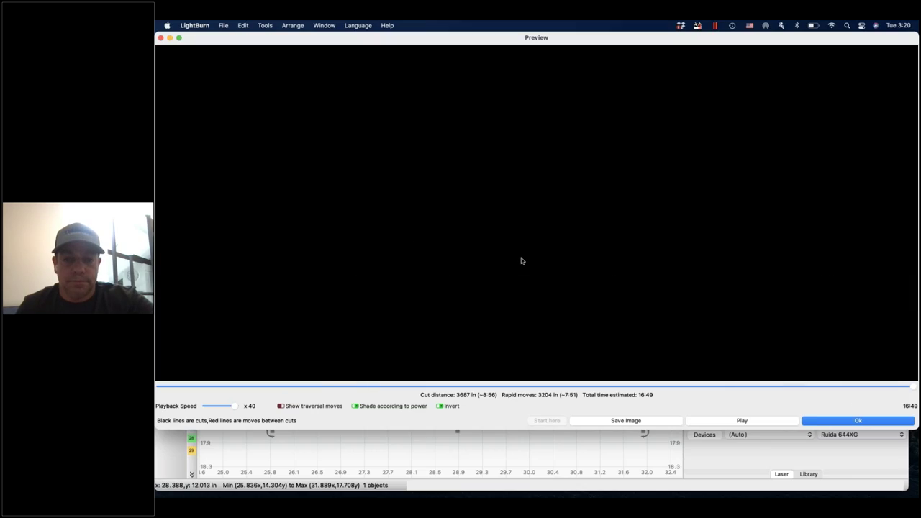
scroll(522, 260, up, 1)
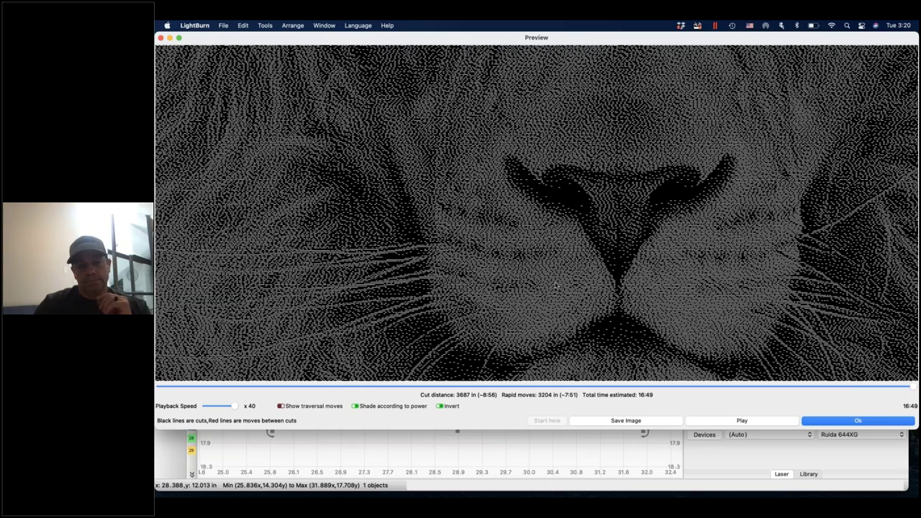
scroll(556, 286, up, 1)
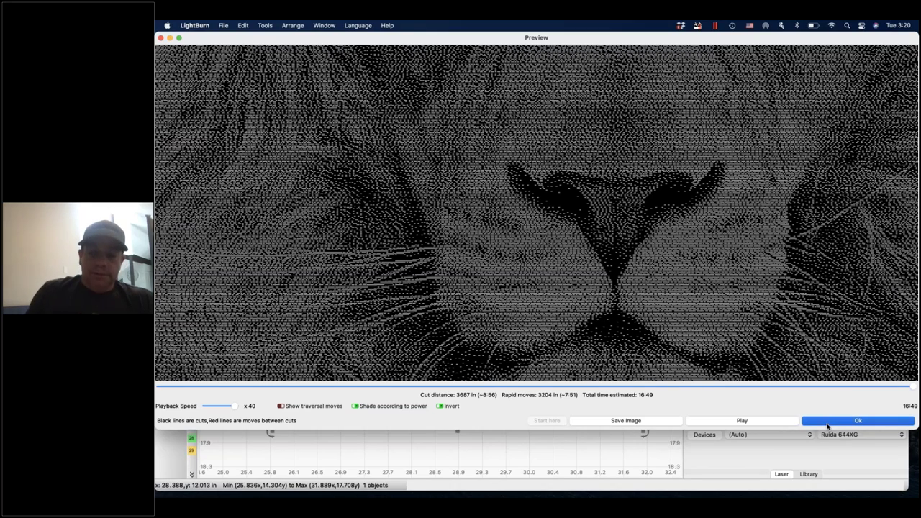
click(828, 426)
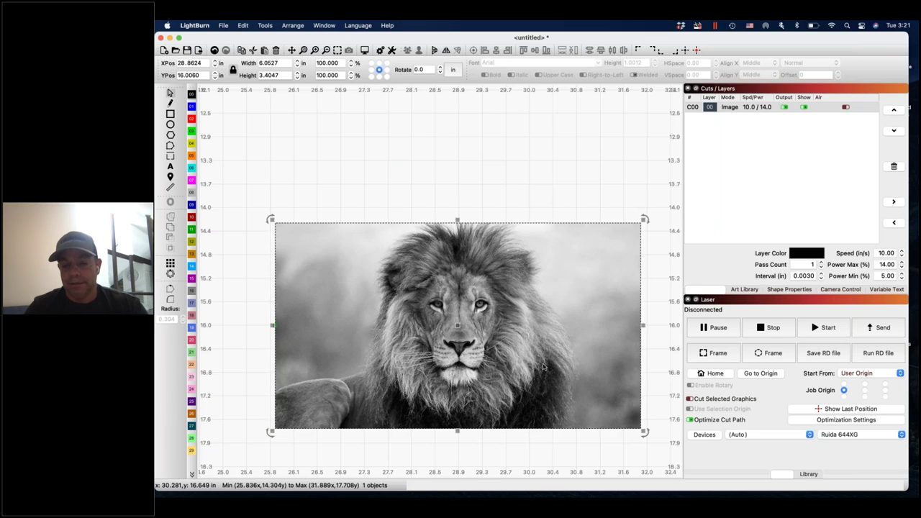
Step: Examine the lion's face closely in the workspace, then check the Jarvis engraving preview again and close it
scroll(475, 381, up, 5)
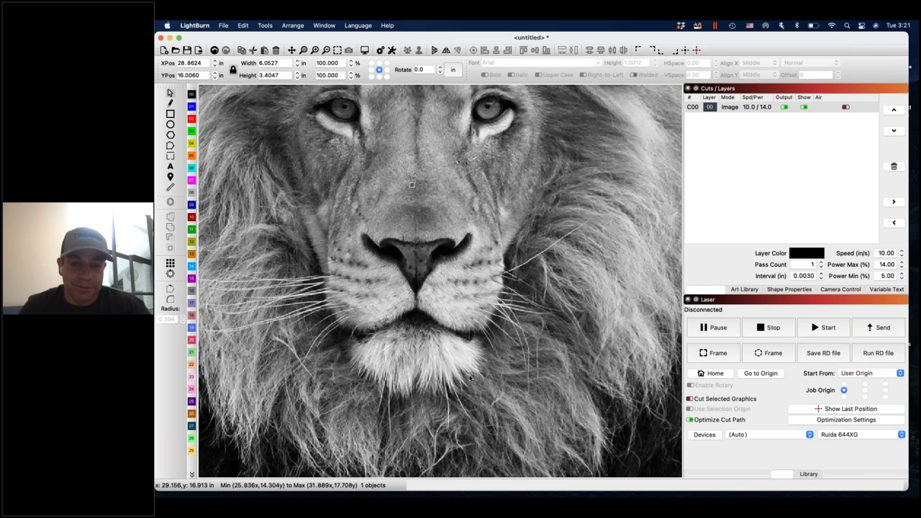
scroll(451, 360, down, 5)
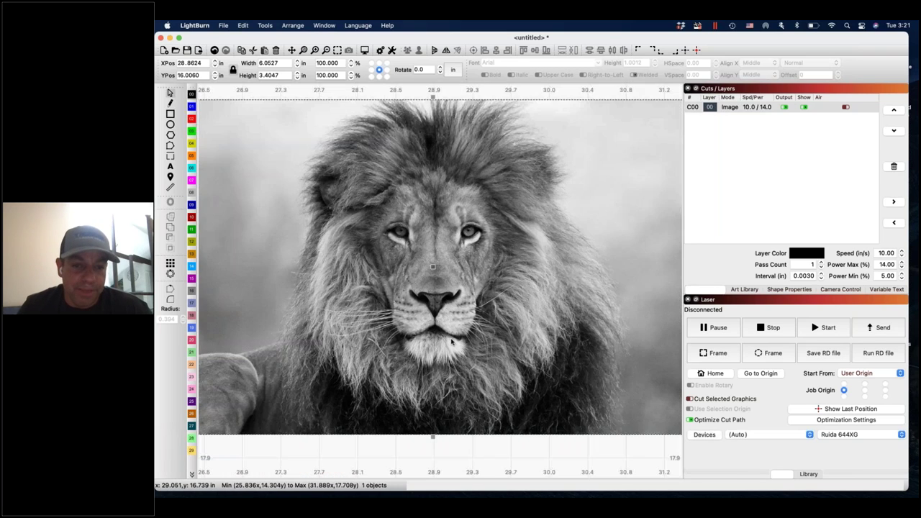
scroll(451, 342, down, 1)
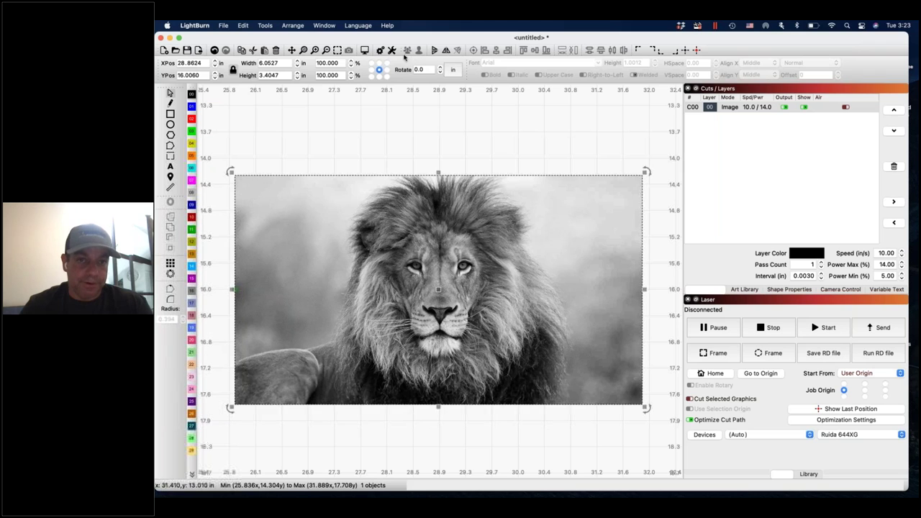
click(364, 51)
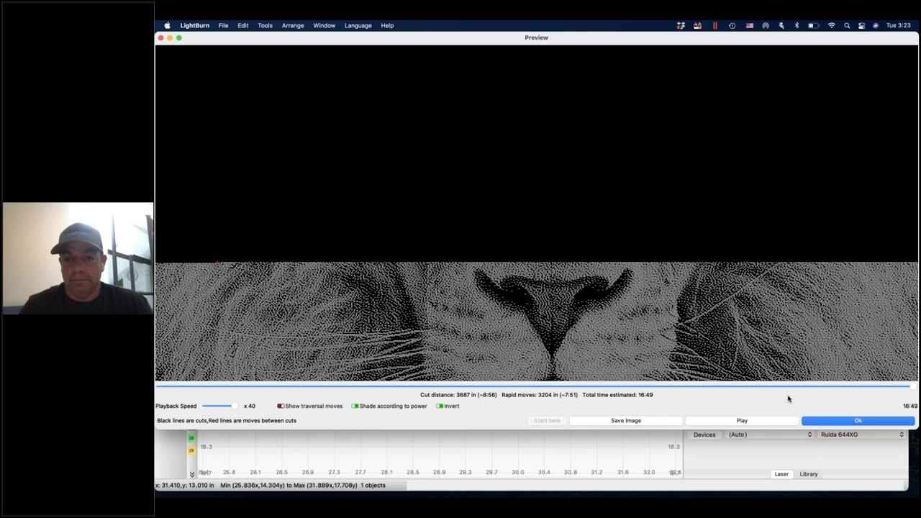
click(858, 420)
Step: Turn off Negative Image for the image layer and apply the cut settings
double_click(766, 106)
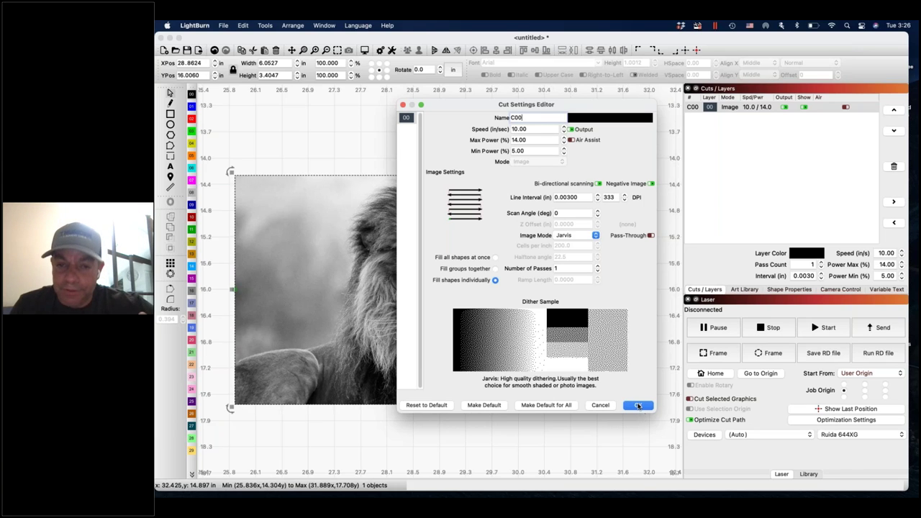
double_click(614, 198)
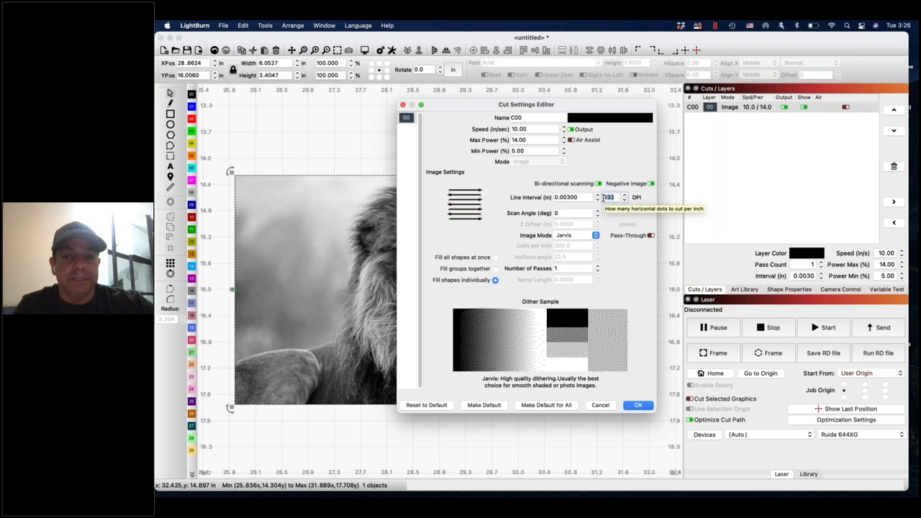
click(609, 198)
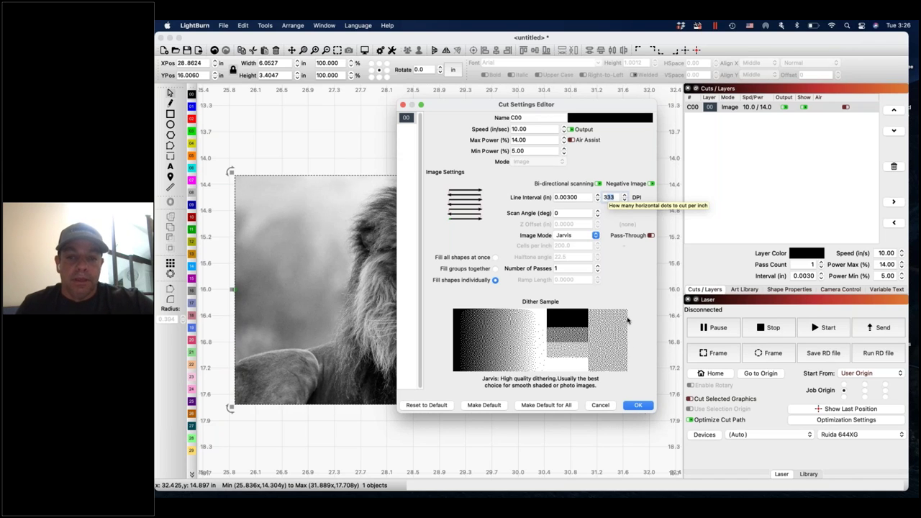
click(651, 184)
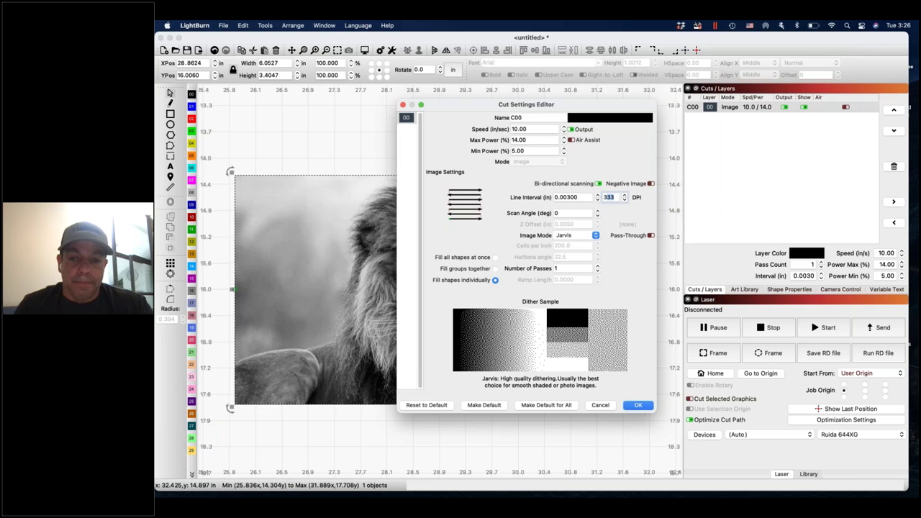
click(644, 407)
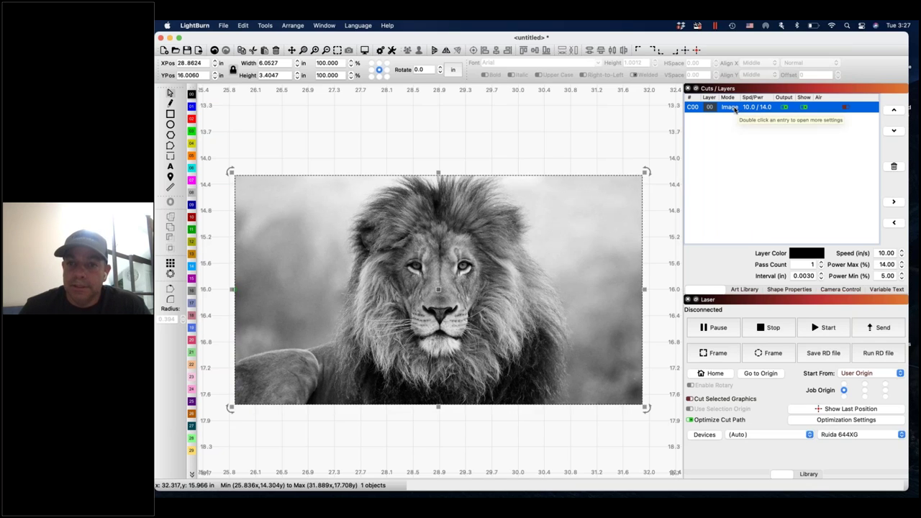
Step: Open Adjust Image for the lion photo and set its contrast to 1
right_click(486, 246)
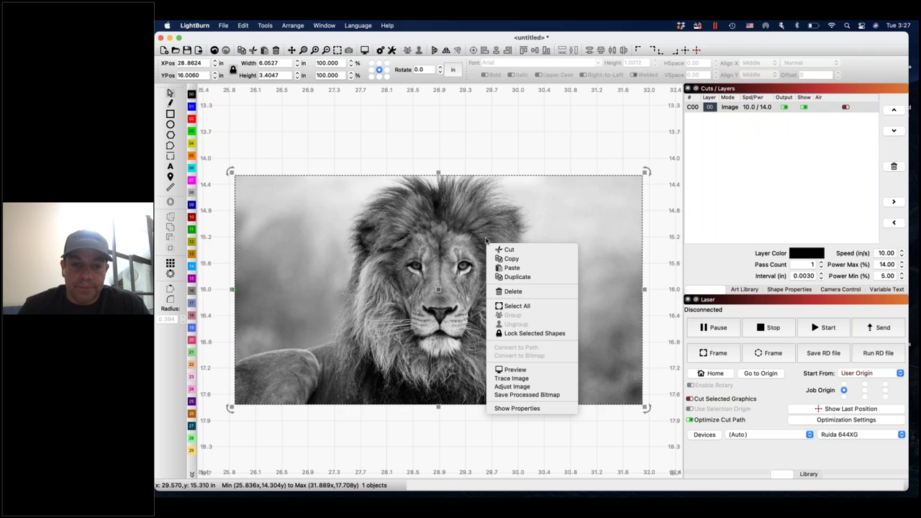
click(520, 387)
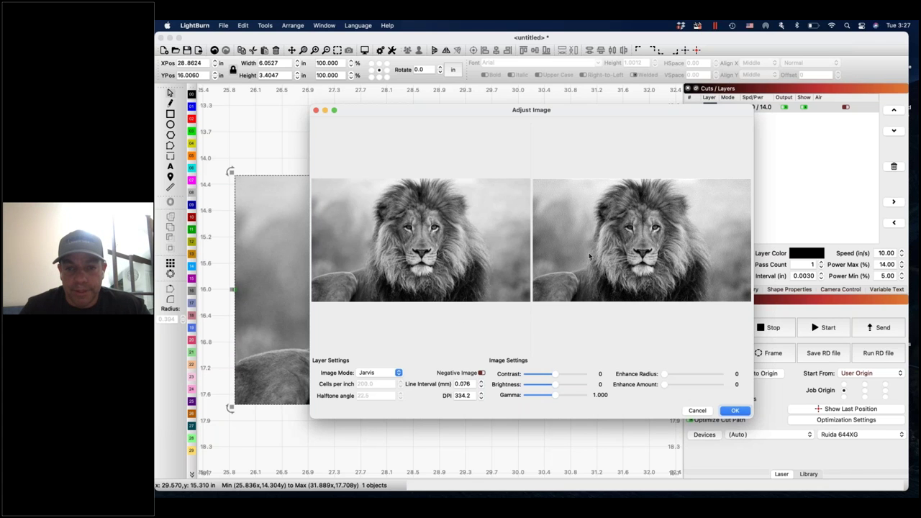
scroll(589, 257, up, 3)
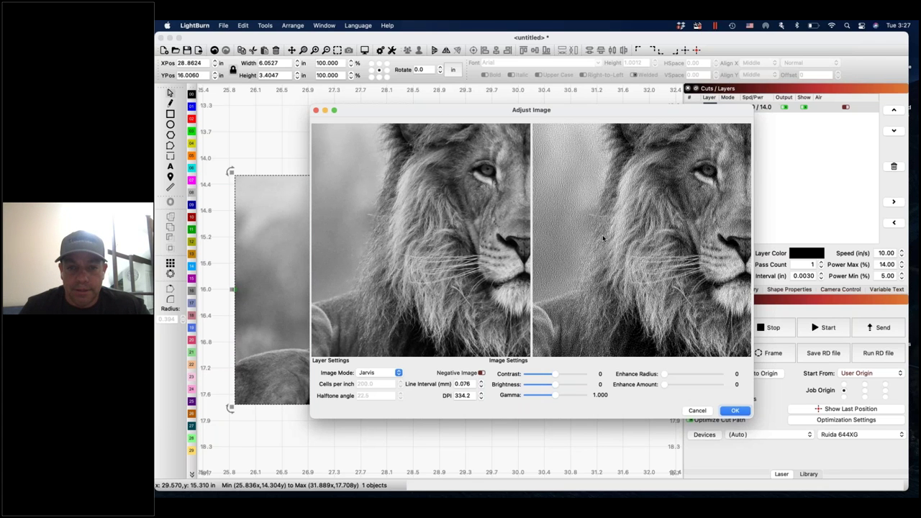
scroll(603, 235, up, 2)
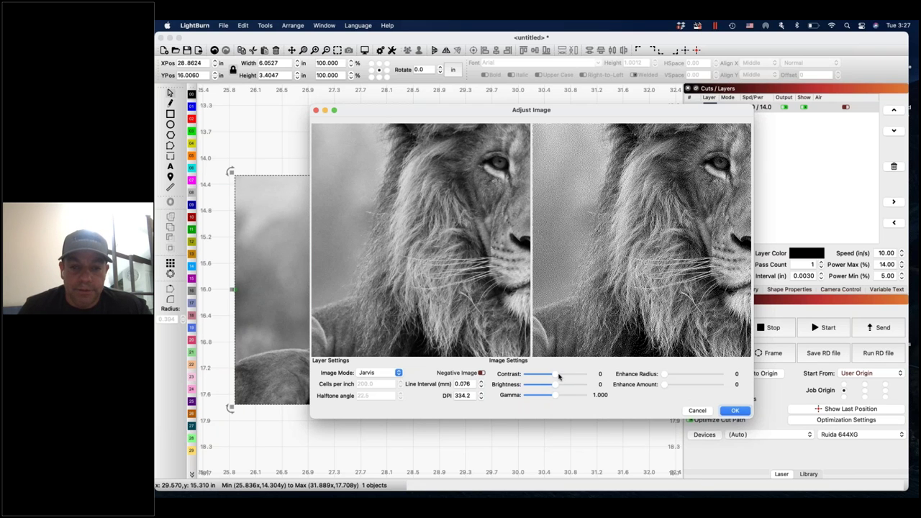
mouse_move(559, 375)
mouse_down()
mouse_move(570, 377)
mouse_move(555, 377)
mouse_up()
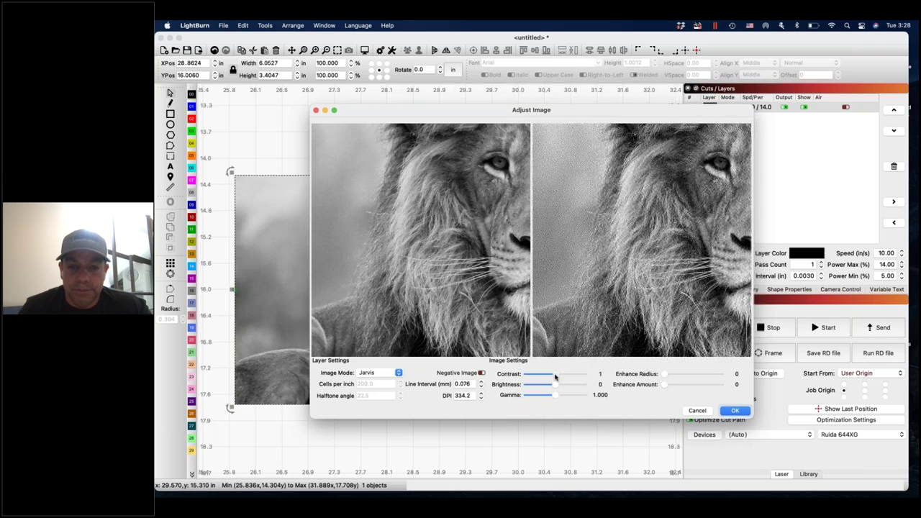
Step: Set the DPI to 339.2 in the image adjustment settings
click(482, 393)
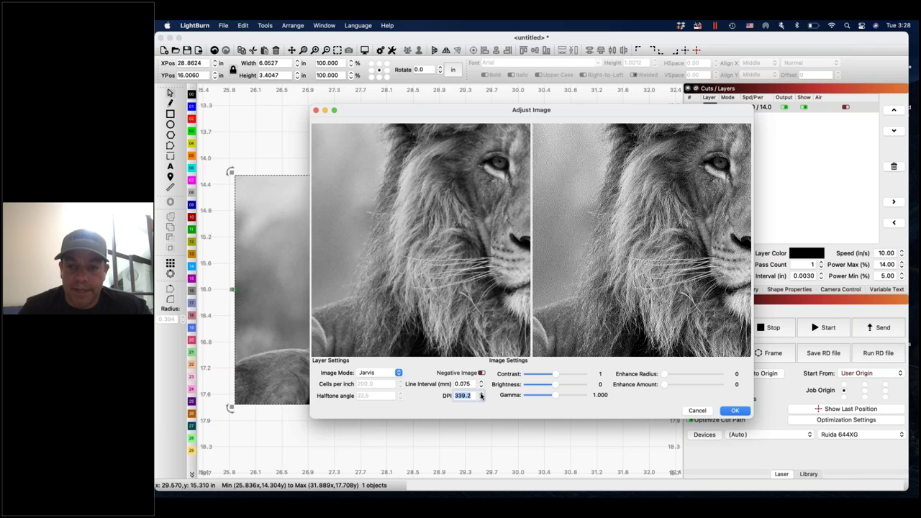
click(482, 394)
click(481, 399)
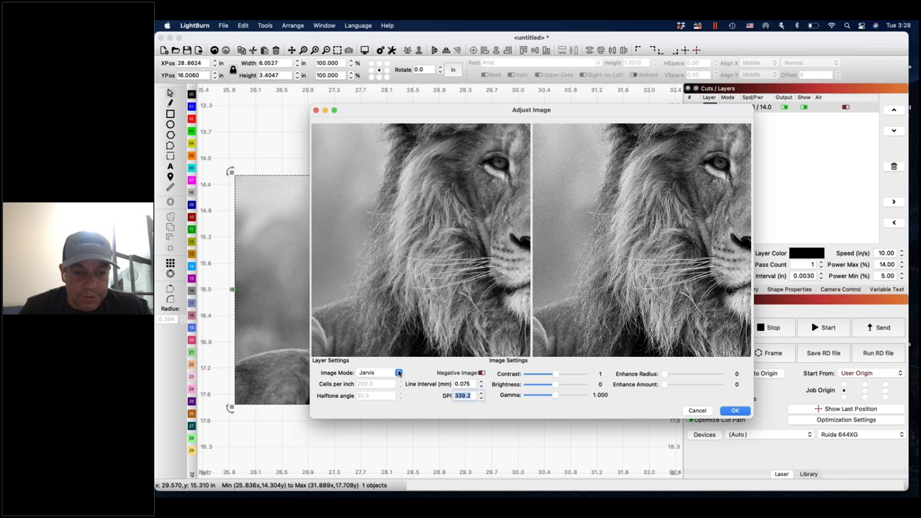
Step: Change the image mode to Halftone in Adjust Image and inspect the cell pattern in the lion's mane
click(399, 373)
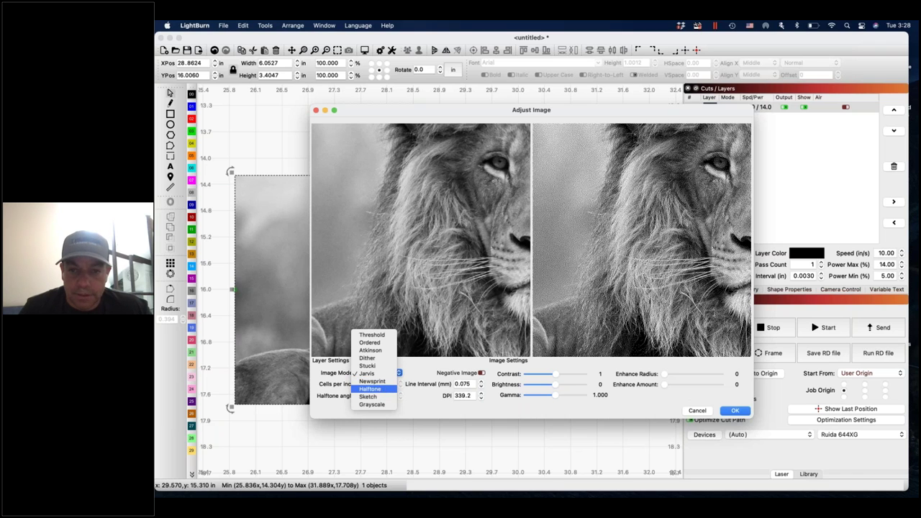
click(370, 389)
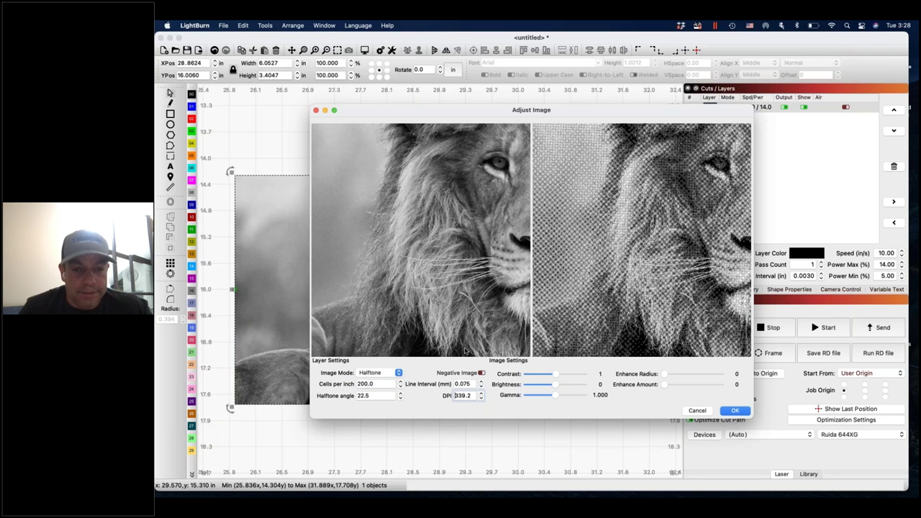
scroll(624, 314, up, 2)
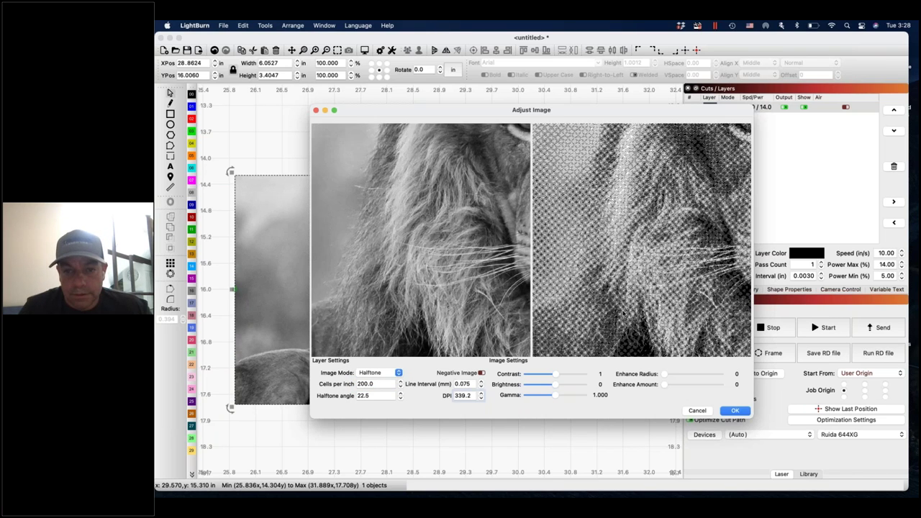
scroll(623, 315, up, 2)
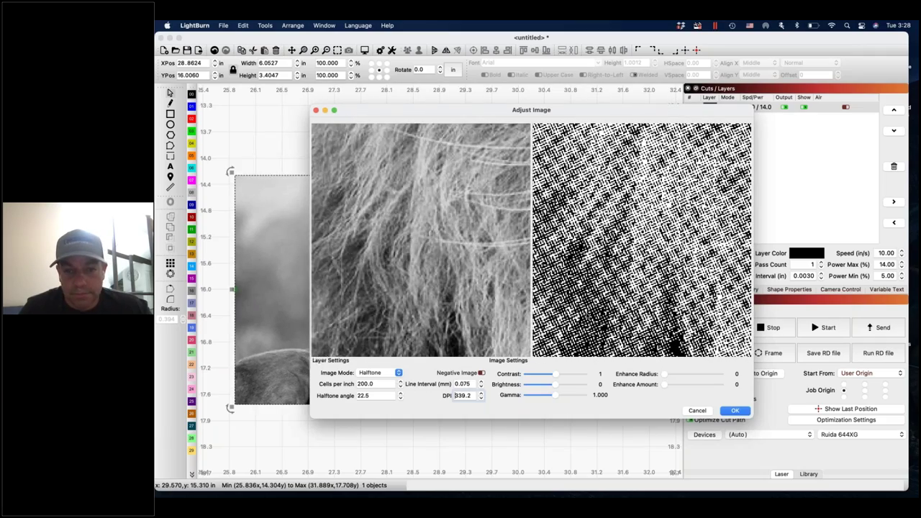
scroll(617, 275, down, 5)
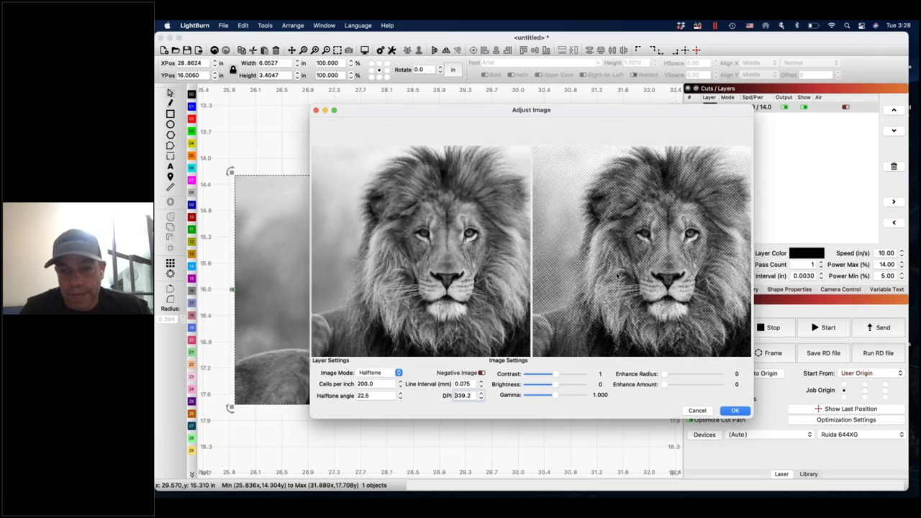
scroll(617, 276, down, 2)
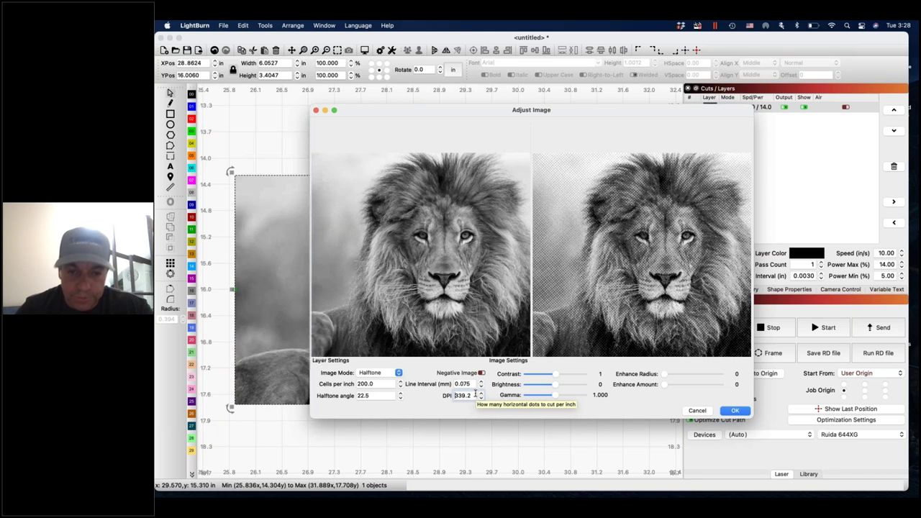
Step: Set the DPI to 800 for the adjusted image and inspect the halftone pattern around the lion's whiskers
scroll(435, 296, up, 5)
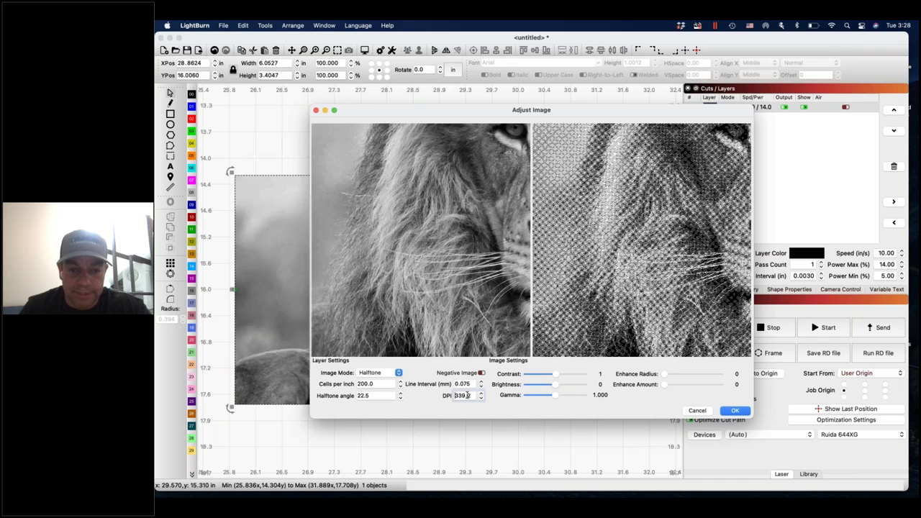
drag(471, 396, 450, 397)
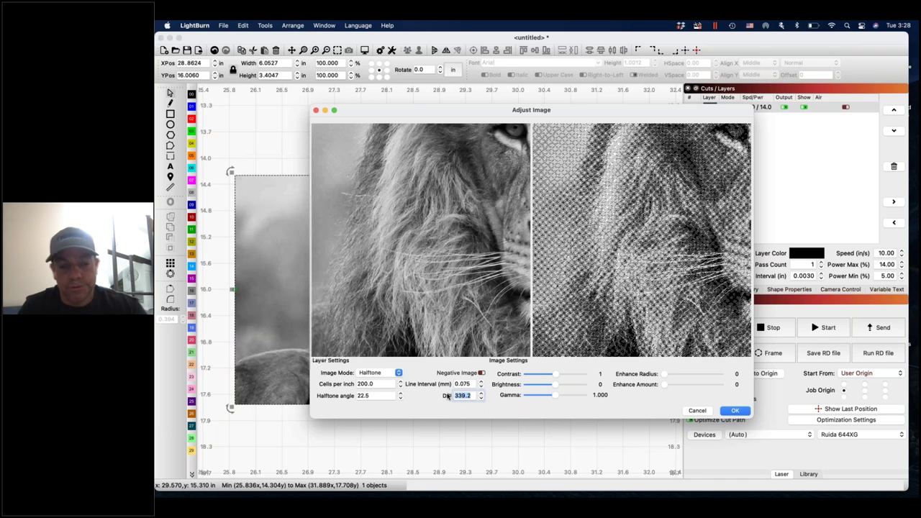
text(800)
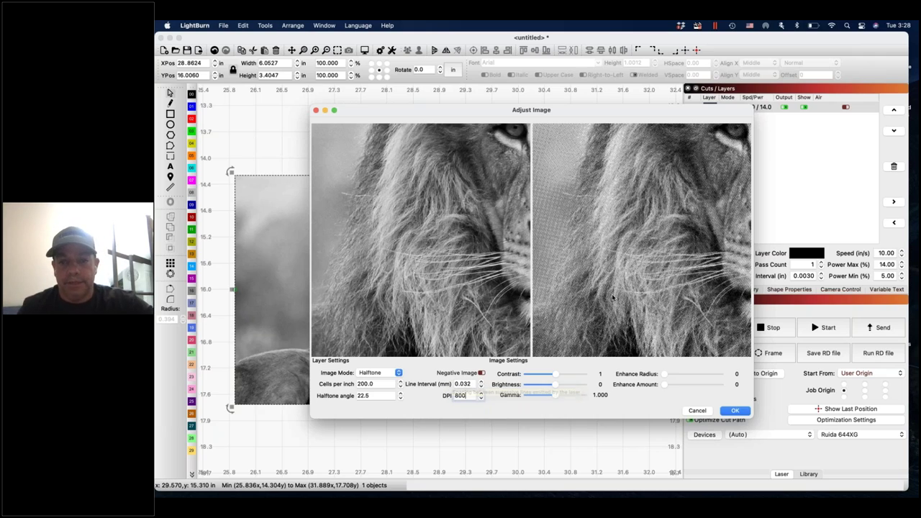
scroll(615, 290, up, 5)
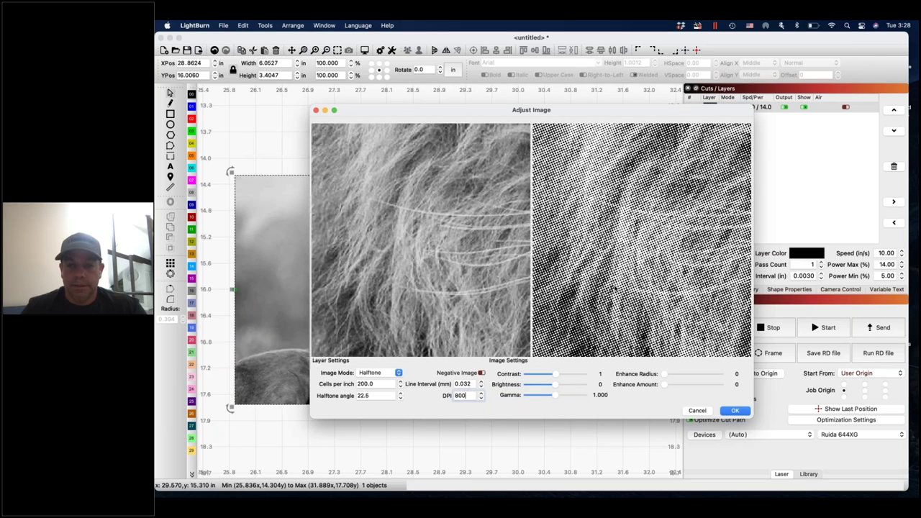
scroll(617, 282, up, 2)
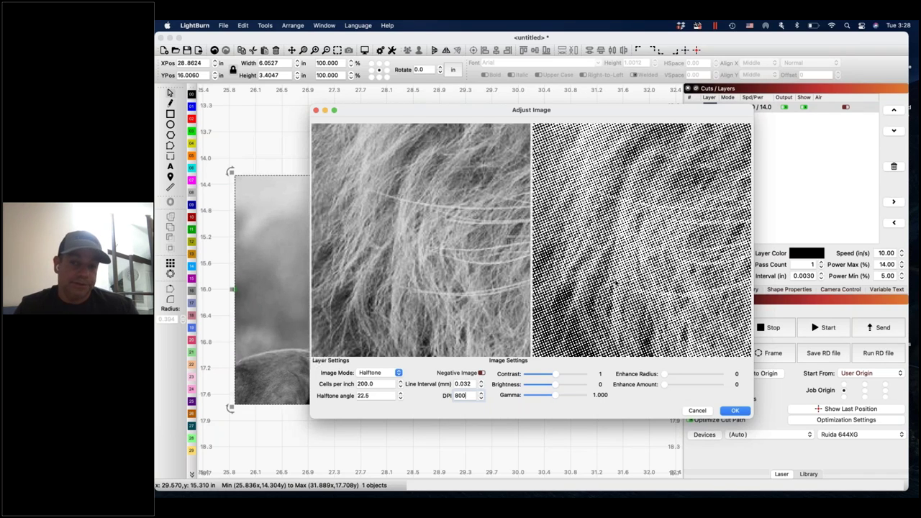
scroll(620, 276, down, 3)
scroll(621, 276, down, 2)
scroll(621, 275, down, 2)
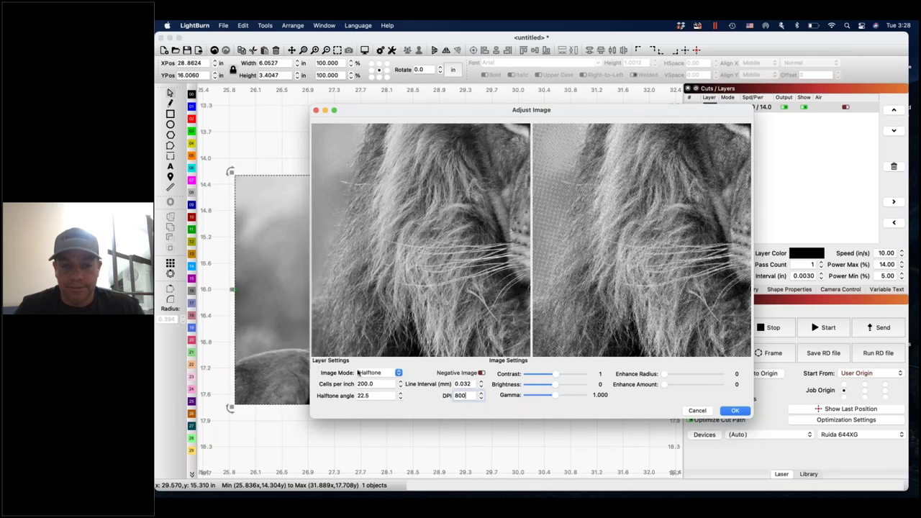
Step: Change the image mode to Stucki in Adjust Image and inspect the dither pattern around the whiskers
click(398, 373)
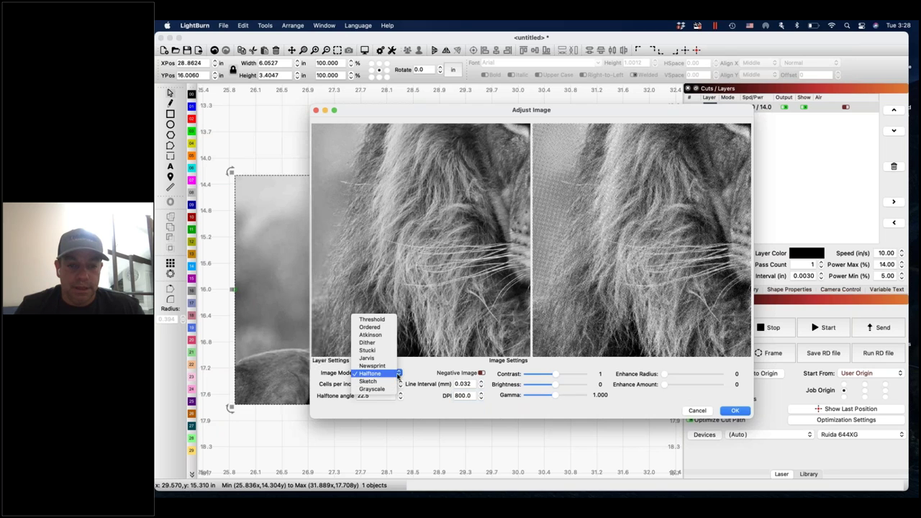
click(368, 351)
scroll(576, 302, down, 5)
scroll(606, 282, up, 8)
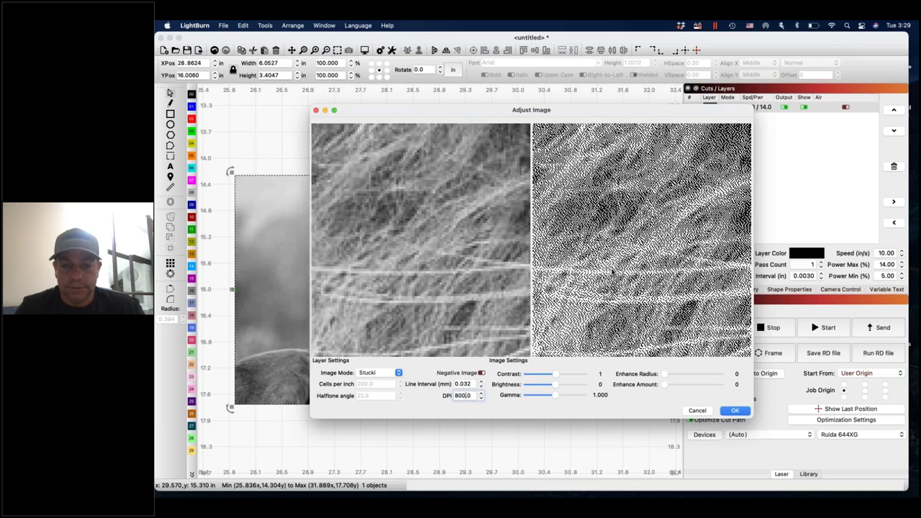
Step: Change the image mode to Jarvis in Adjust Image and inspect the dither pattern around the lion's whiskers
scroll(606, 272, down, 5)
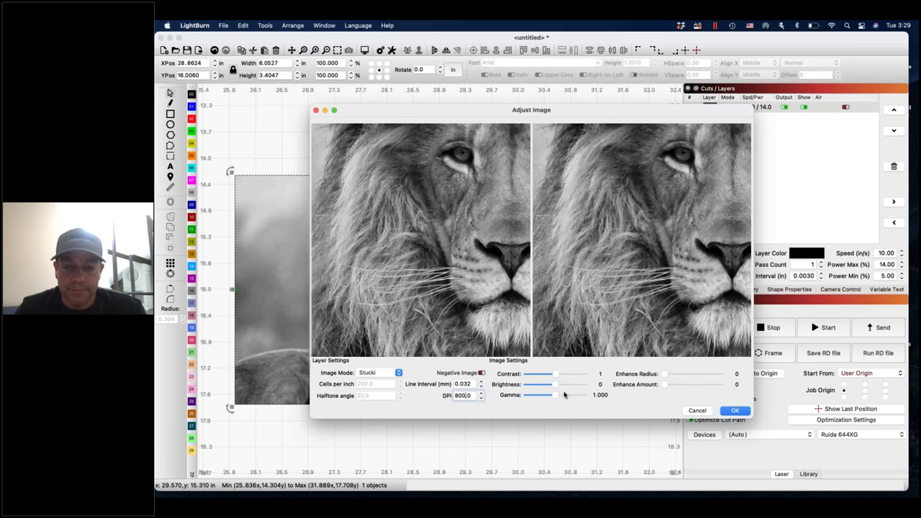
click(398, 372)
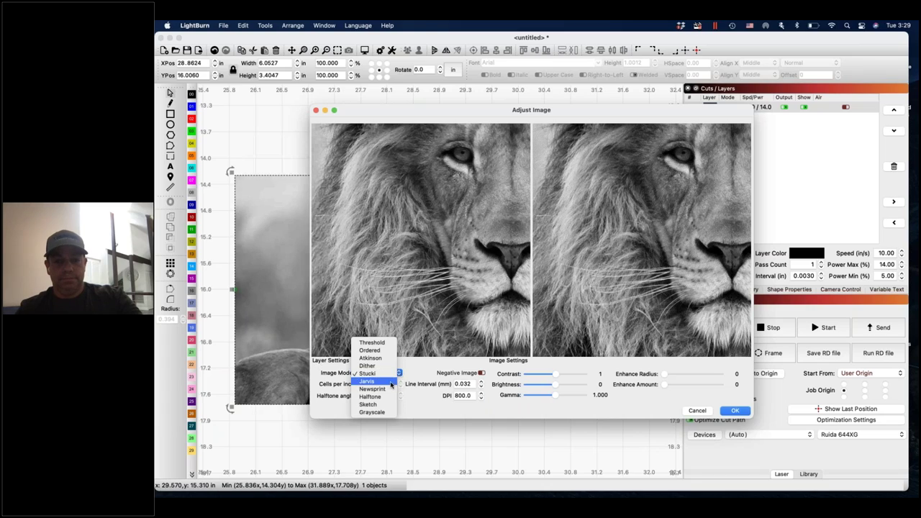
click(390, 383)
scroll(634, 289, up, 10)
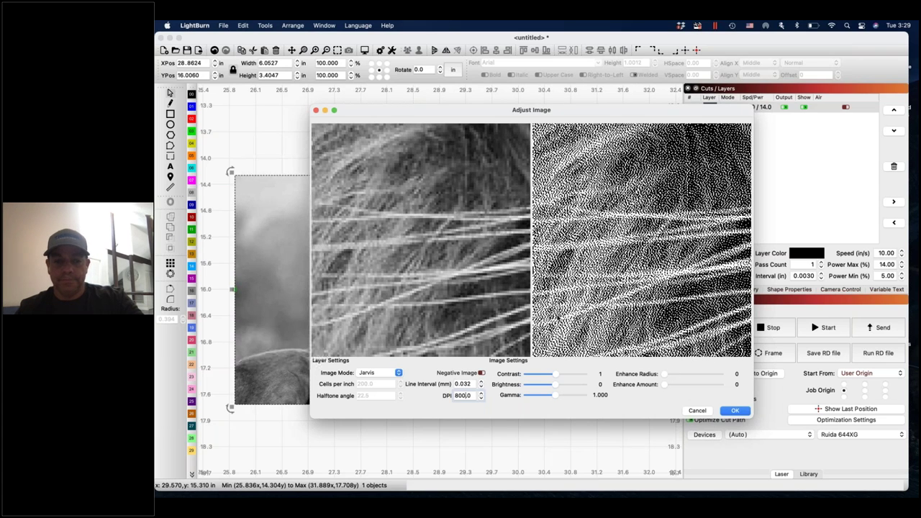
scroll(552, 318, down, 5)
scroll(553, 317, down, 5)
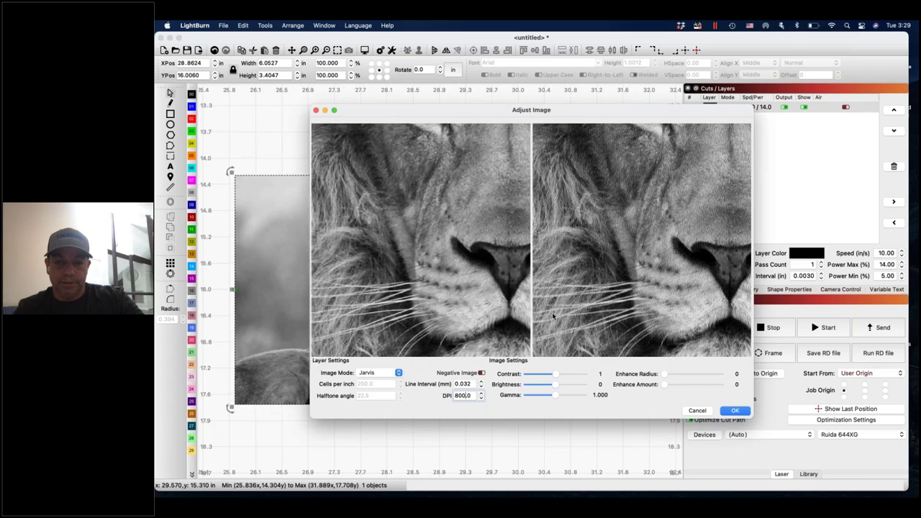
scroll(552, 312, down, 3)
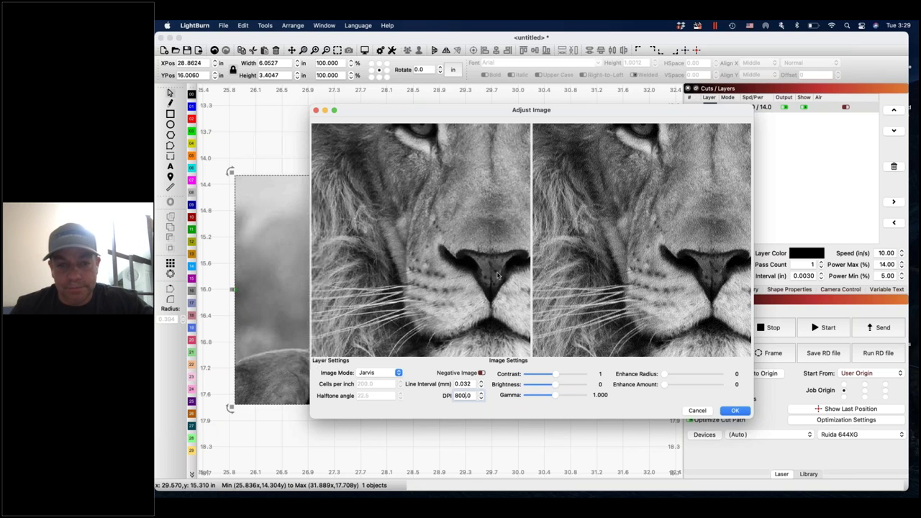
Step: Compare the original and the Jarvis-dithered image around the lion's nose, up close and across the whole face
scroll(497, 277, up, 1)
scroll(496, 277, up, 5)
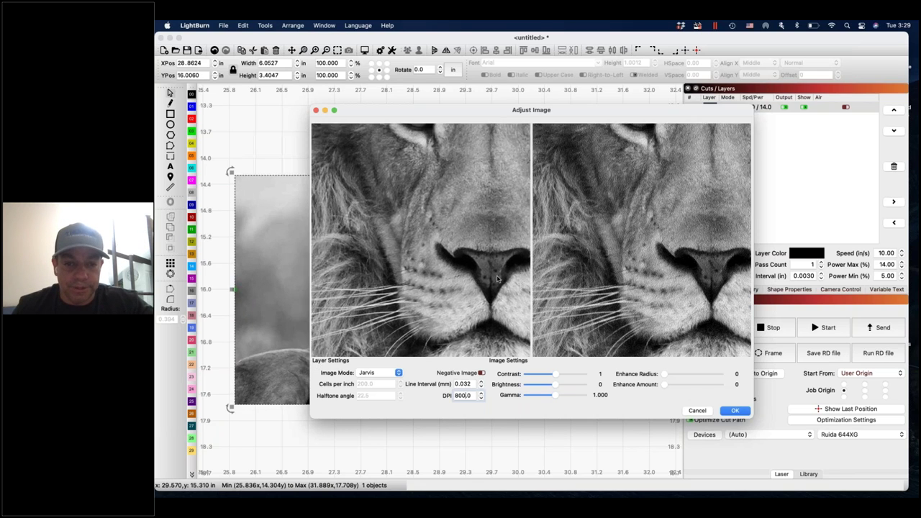
scroll(497, 278, up, 1)
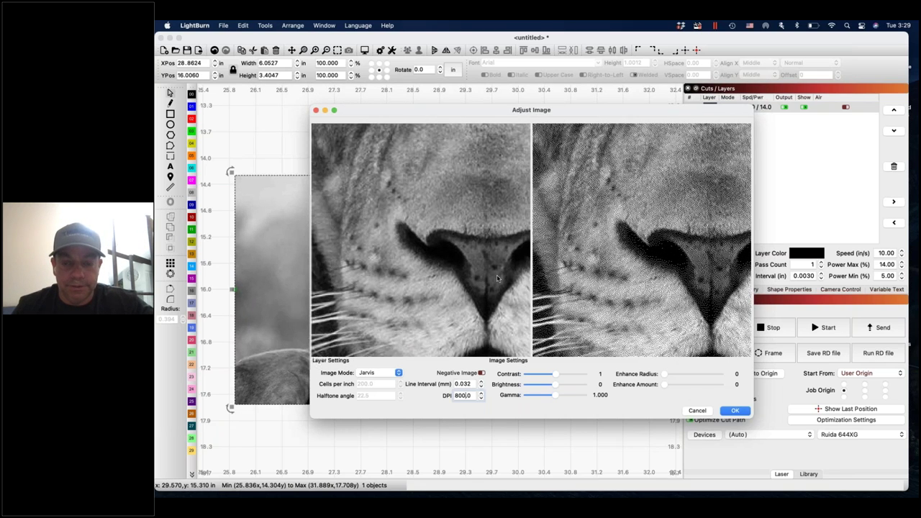
scroll(497, 279, down, 6)
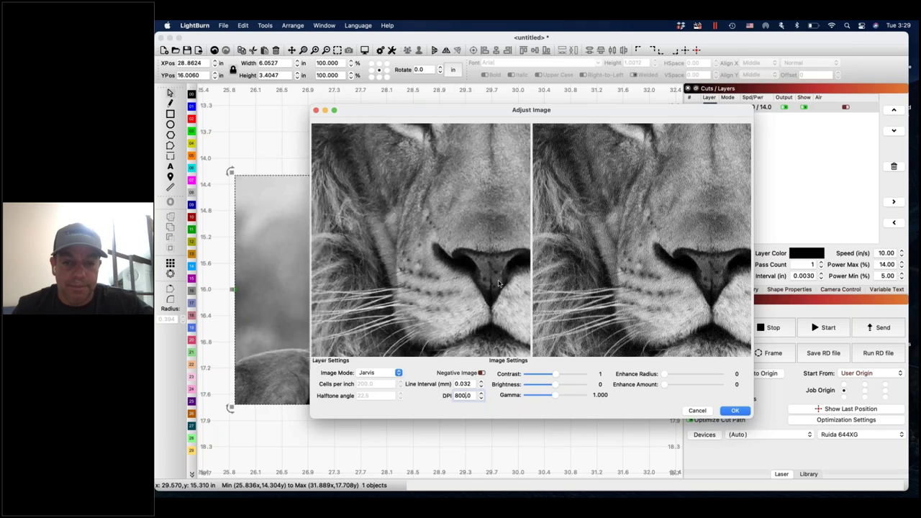
scroll(497, 283, down, 1)
scroll(541, 291, down, 2)
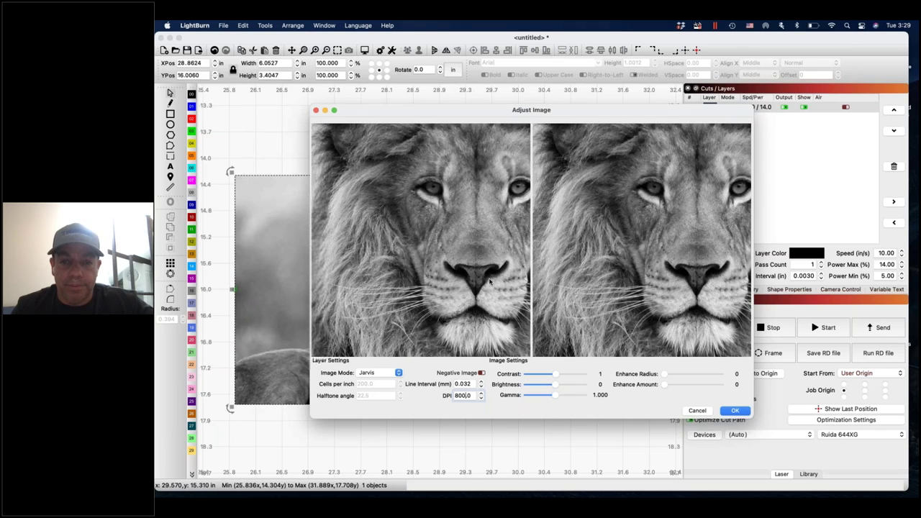
Step: Try the negative image option on the lion photo, turn it off again, and apply the image adjustments
click(482, 373)
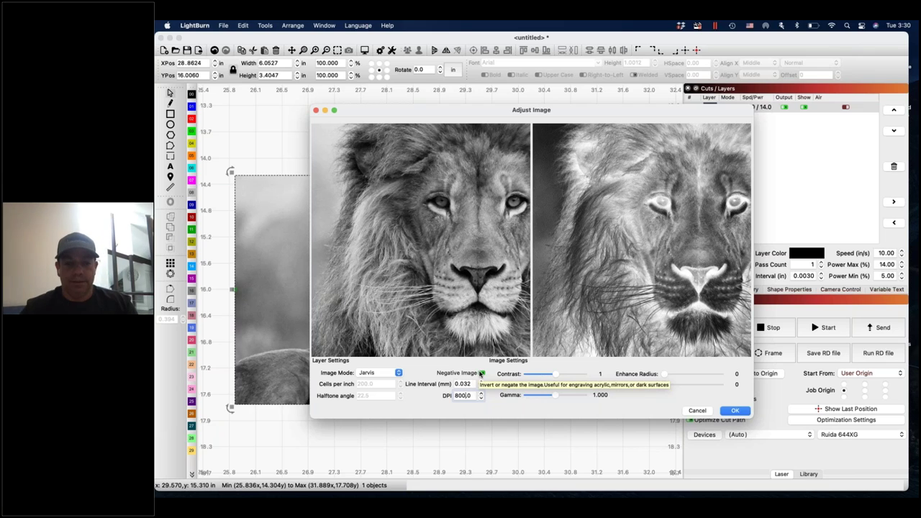
click(482, 373)
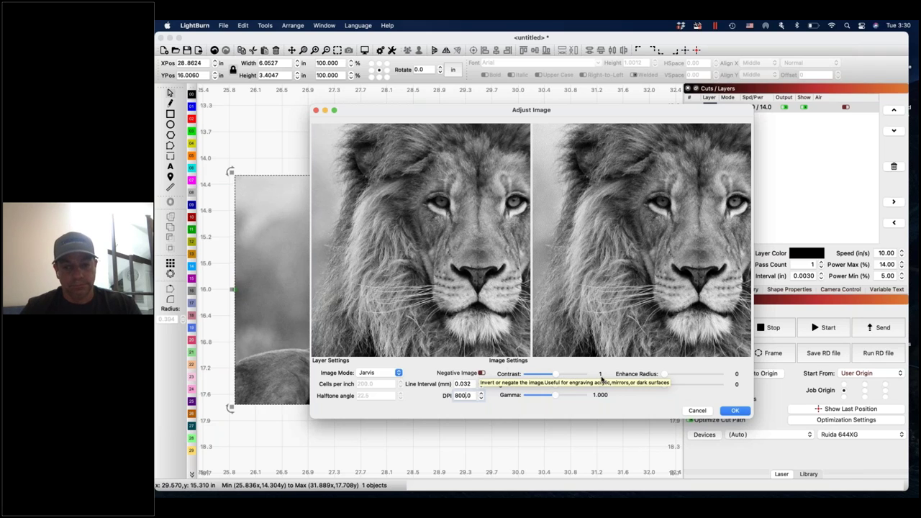
click(734, 411)
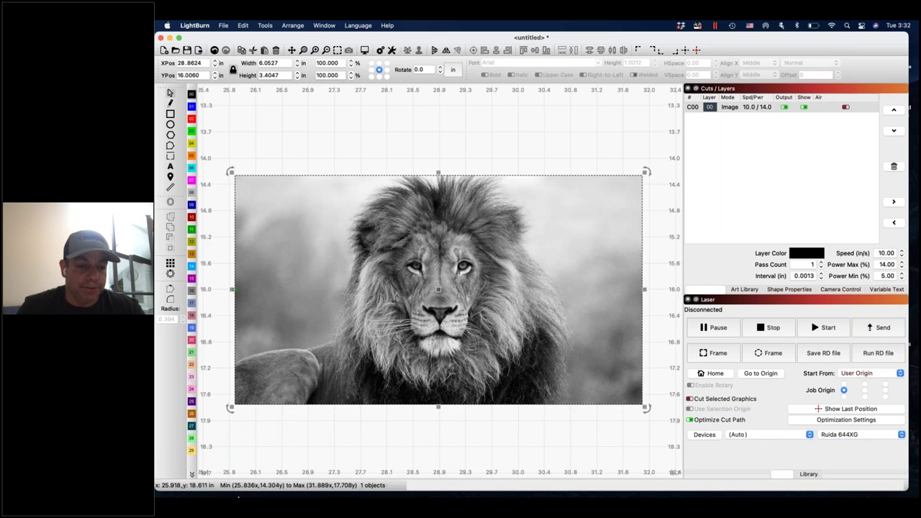
Step: Switch to Safari and search the web for "lion photo high resolution"
mouse_move(239, 496)
click(236, 476)
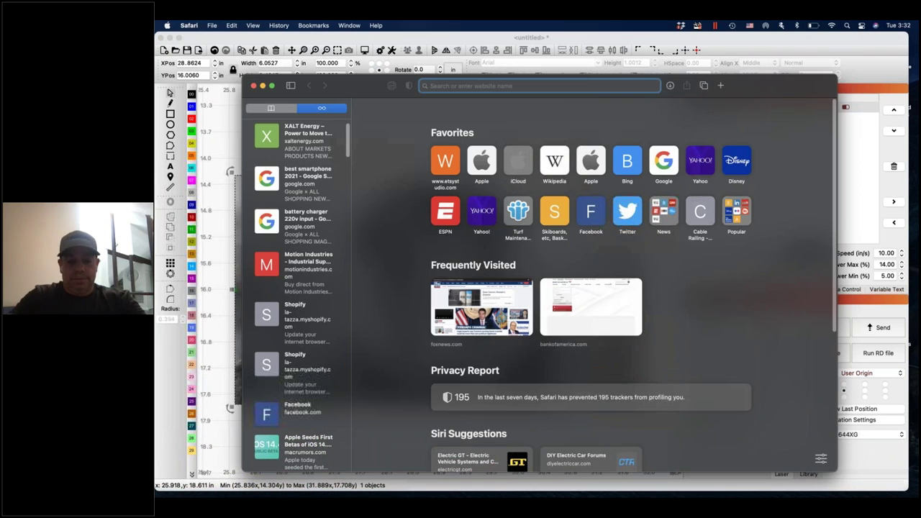
text(lin)
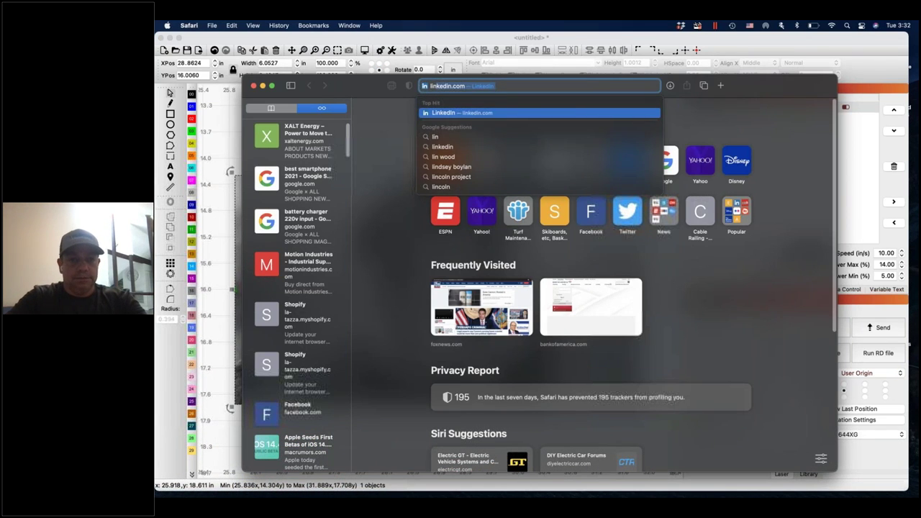
key(BackSpace)
key(BackSpace)
text(on pho)
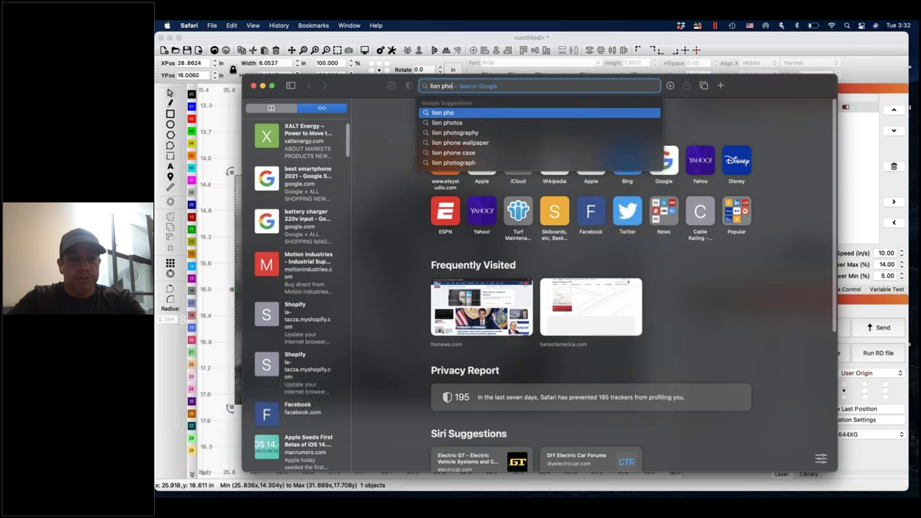
text(to)
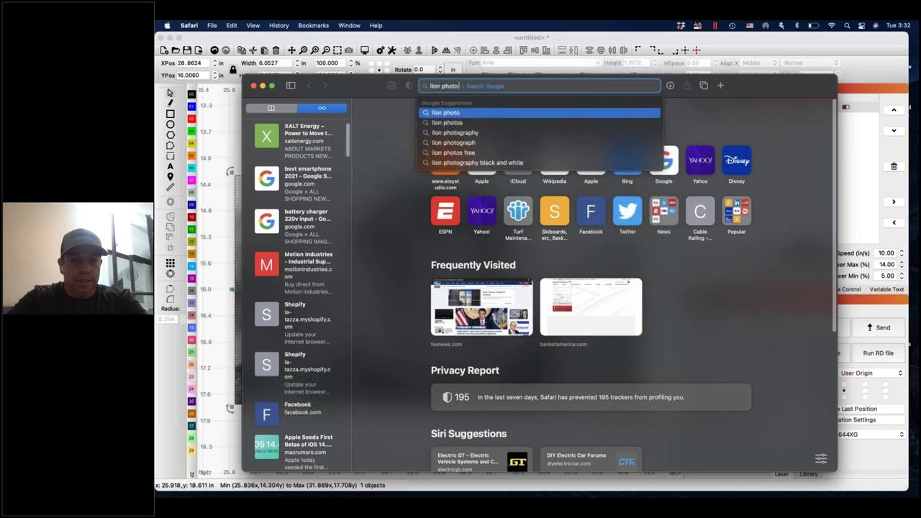
text( high resolution)
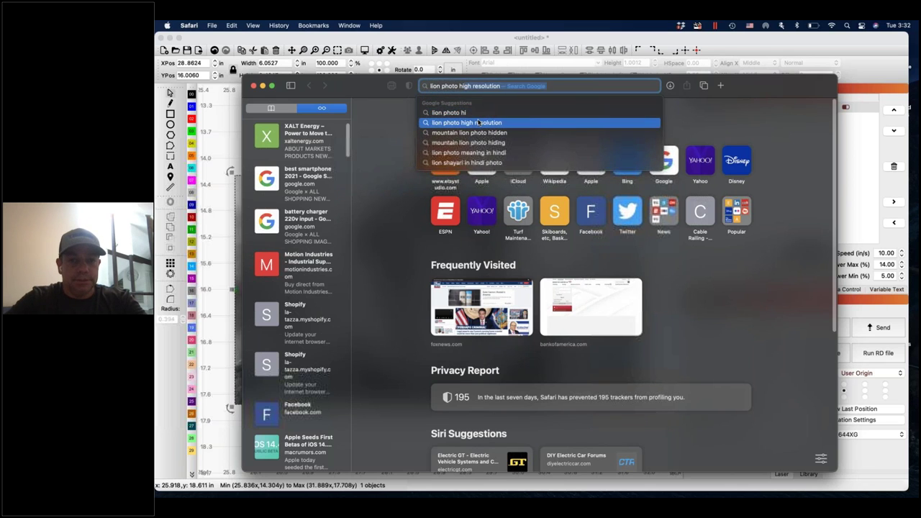
click(478, 123)
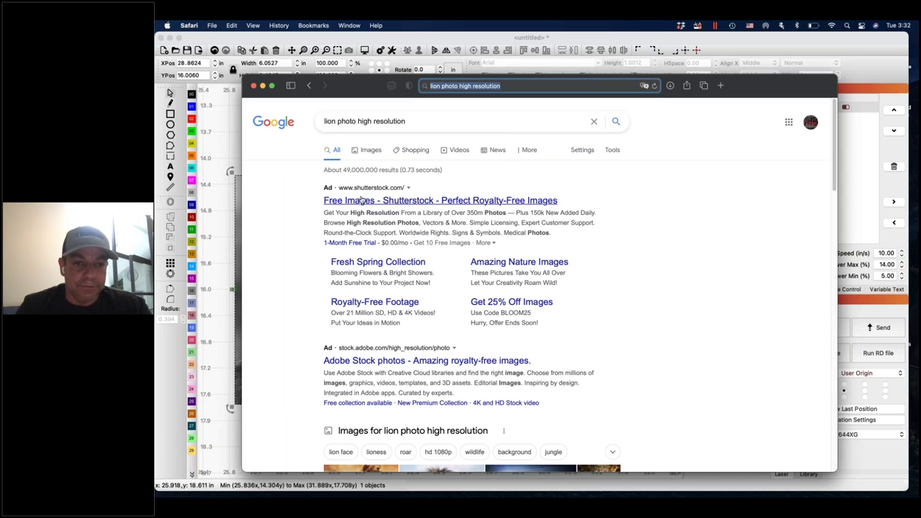
Step: Show the image results, check the pixel size of the Wallpaper Cave lion picture, and close the browser window
click(371, 150)
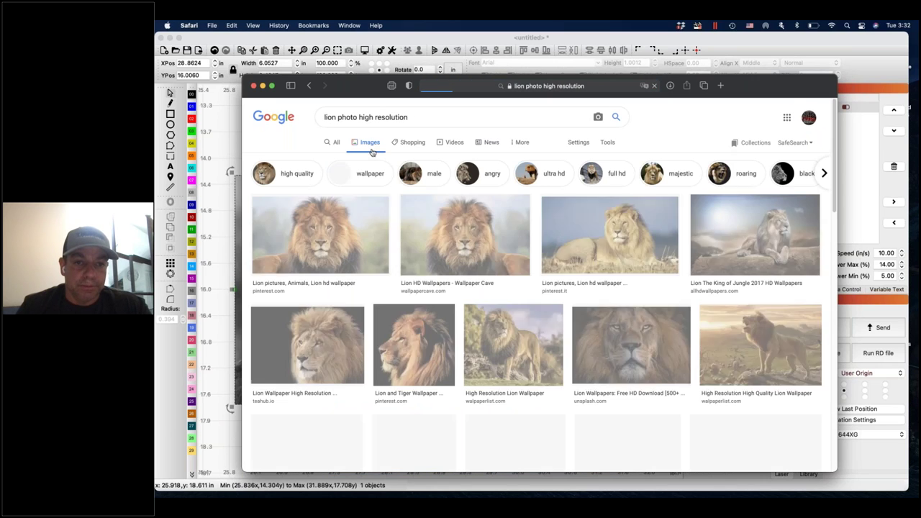
click(458, 245)
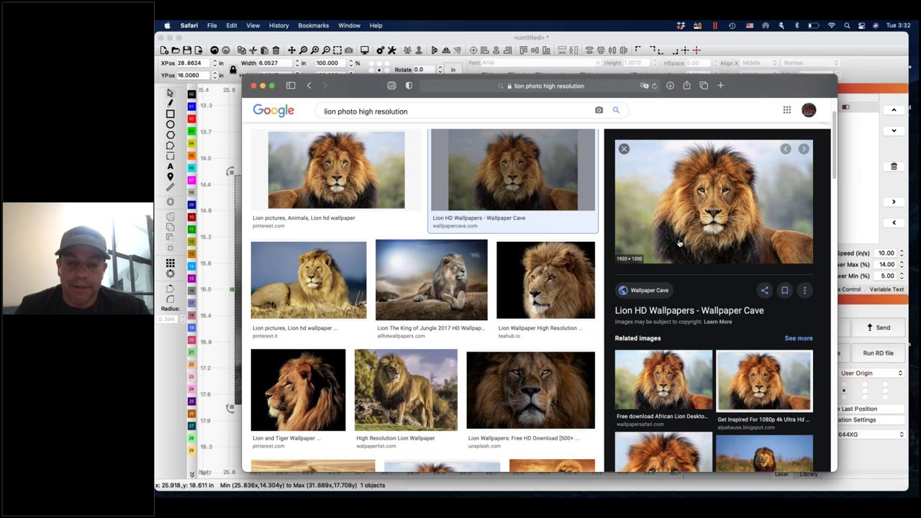
click(253, 86)
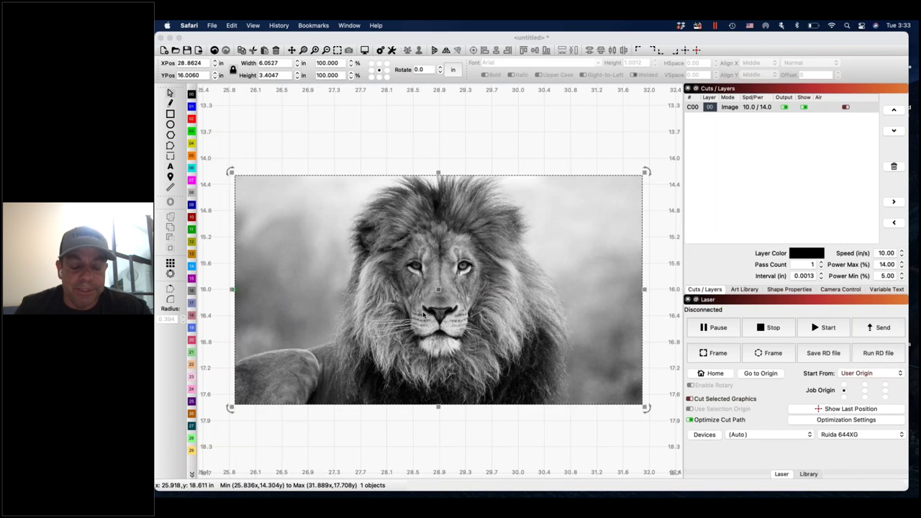
Step: Return to LightBurn and open the Adjust Image settings for the lion photo
scroll(424, 314, up, 3)
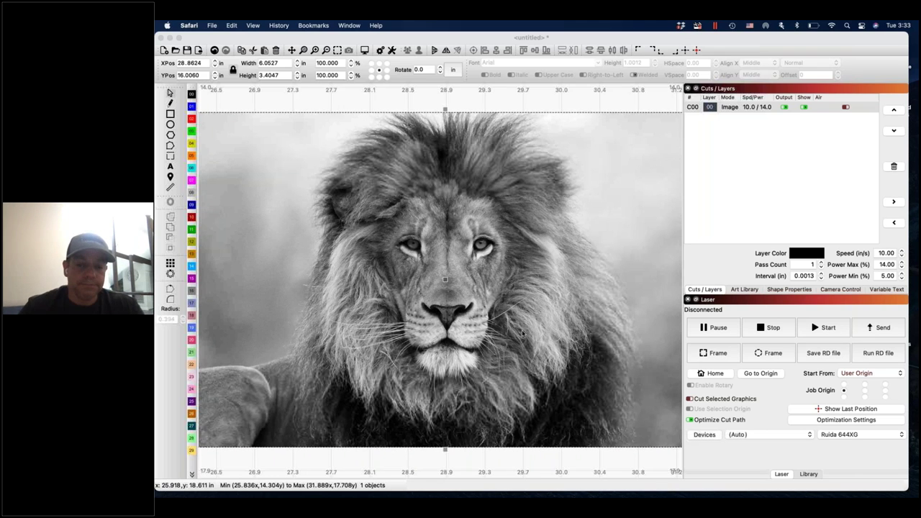
scroll(523, 332, down, 1)
scroll(633, 238, up, 3)
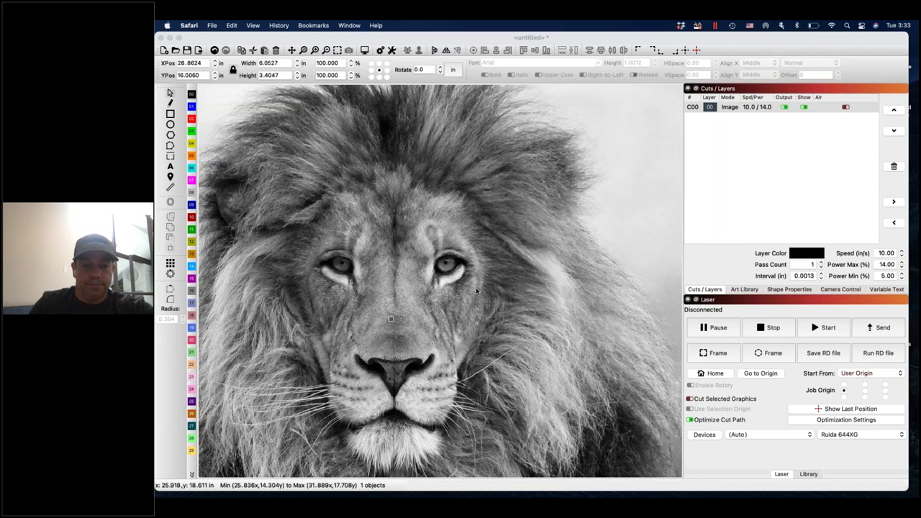
scroll(474, 289, down, 1)
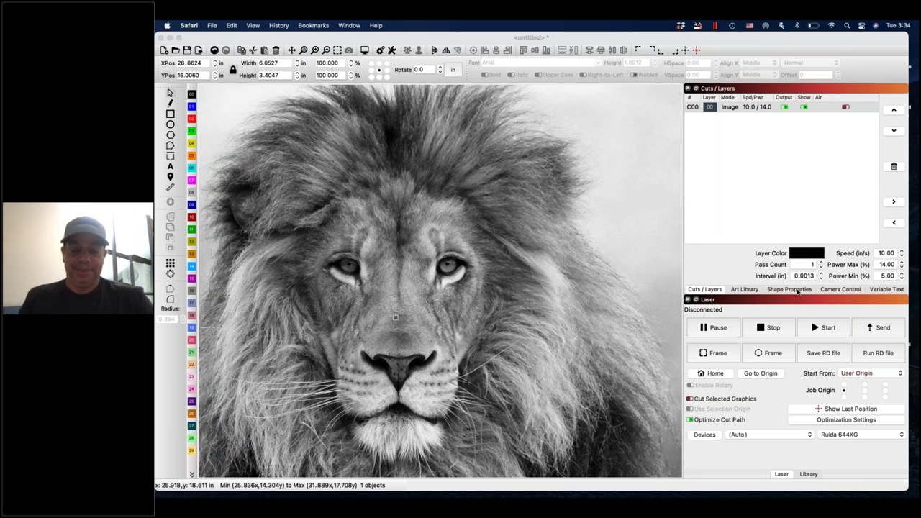
right_click(456, 299)
click(430, 298)
right_click(430, 298)
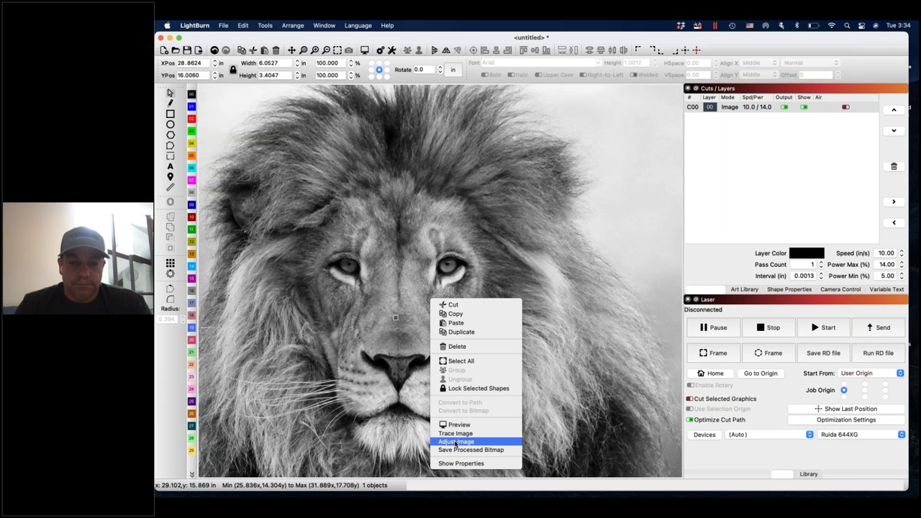
click(456, 440)
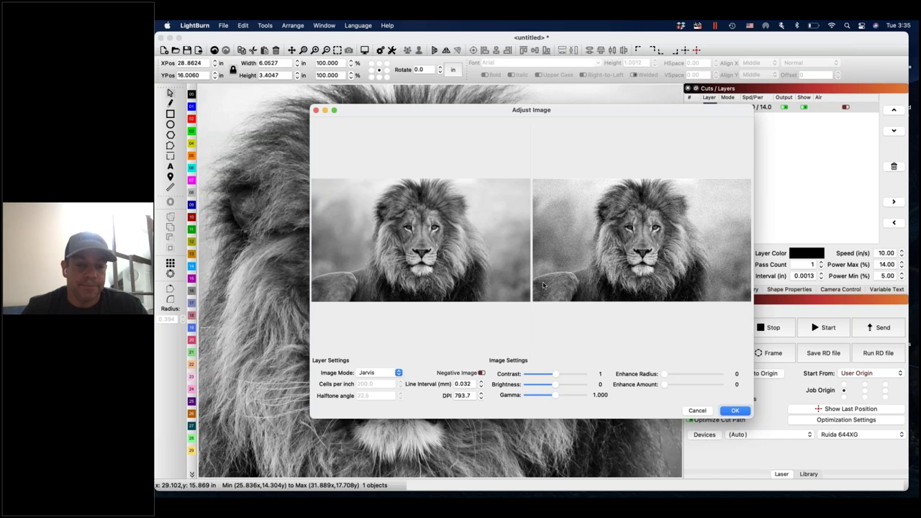
Step: Inspect the Jarvis dither pattern in the lion's fur at close range and accept the image adjustments
scroll(540, 269, up, 2)
scroll(589, 269, up, 3)
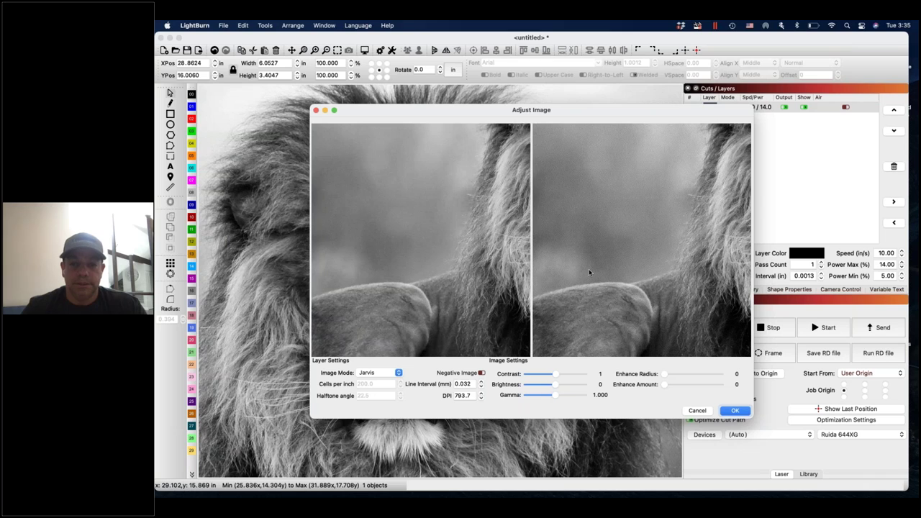
scroll(585, 268, down, 2)
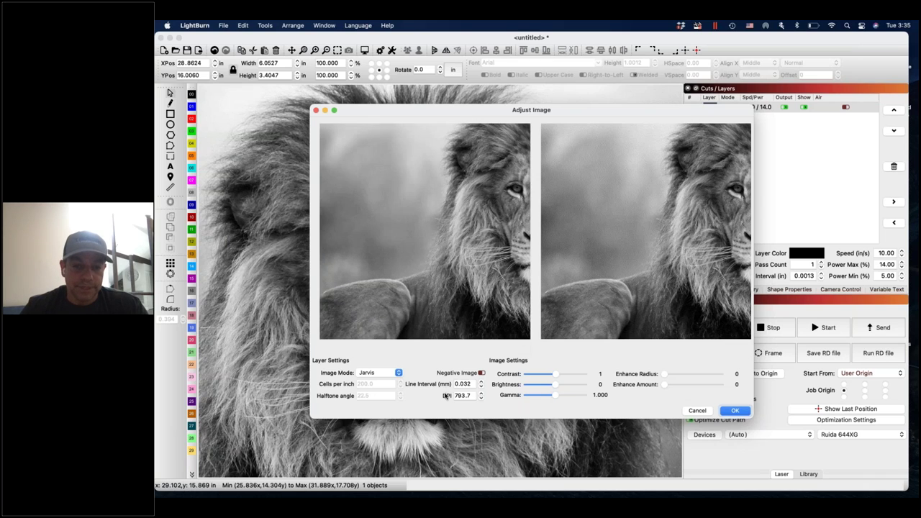
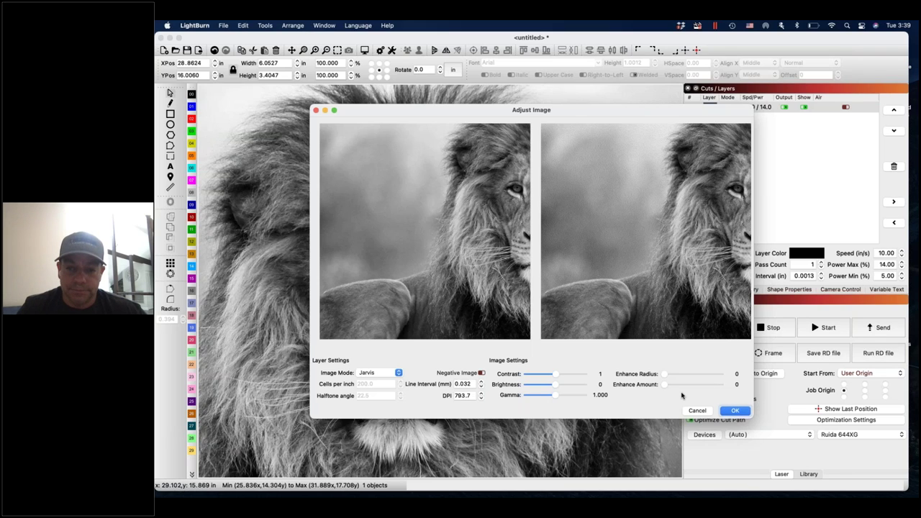
scroll(654, 277, up, 5)
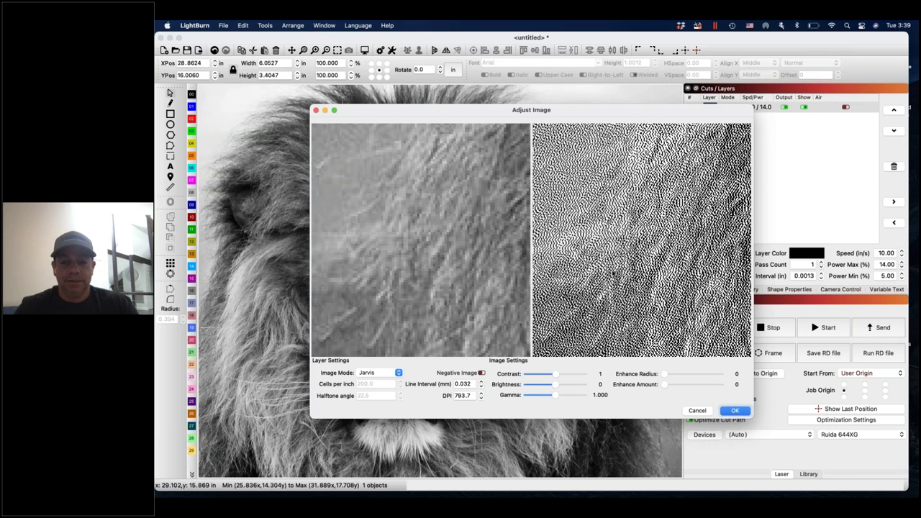
click(732, 411)
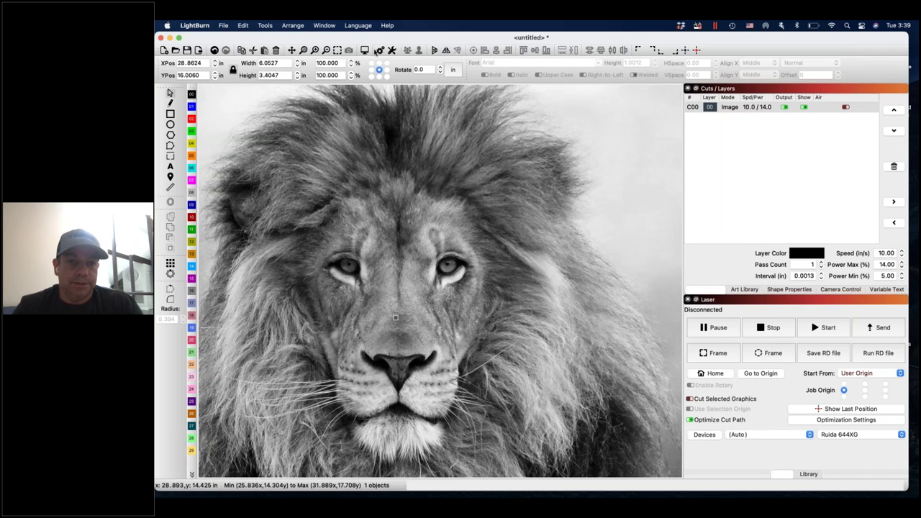
Step: Preview the engraving, examine the simulated burn lines around the lion's whiskers, and close the preview
click(365, 50)
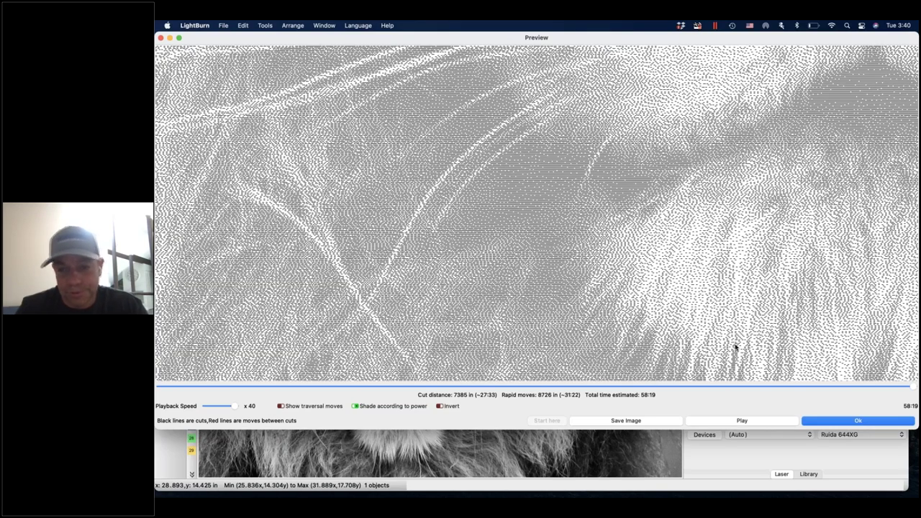
click(832, 422)
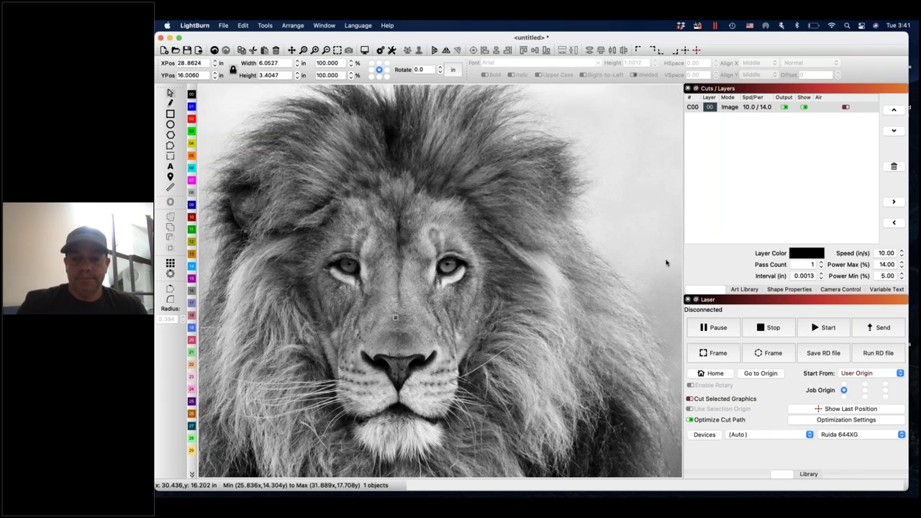
Step: Open the cut settings of image layer C00
click(747, 111)
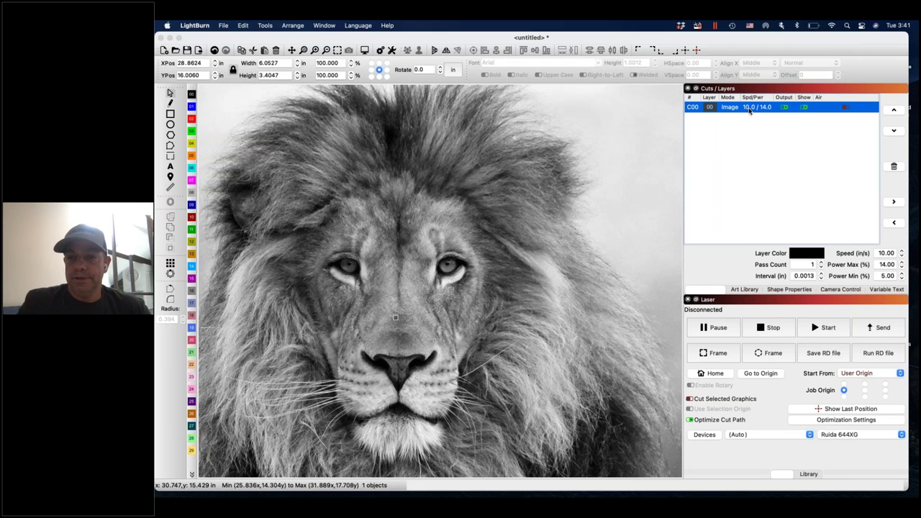
double_click(749, 108)
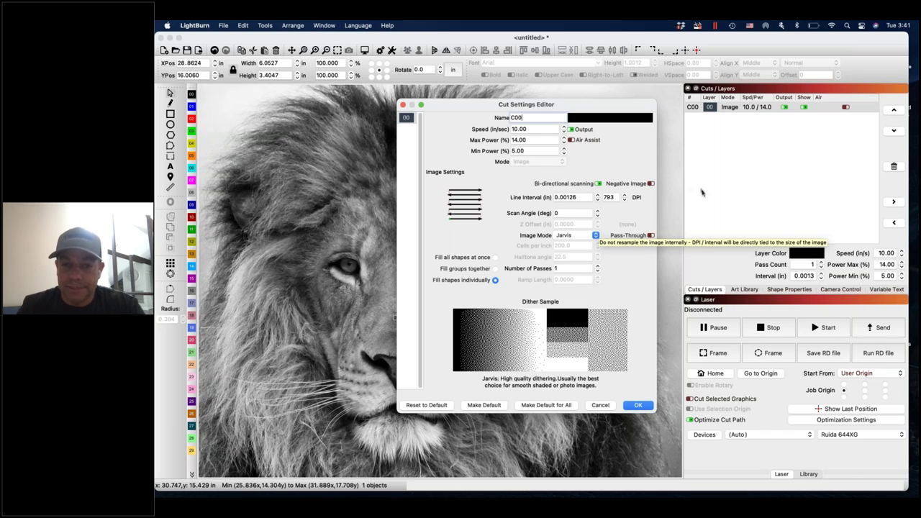
Step: Turn the Negative Image option on and back off for layer C00, and discard the cut settings
click(651, 184)
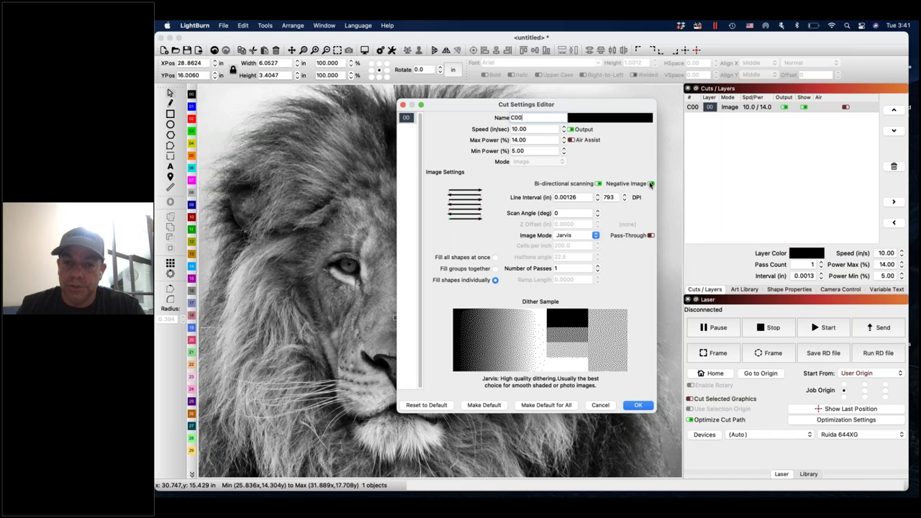
click(651, 183)
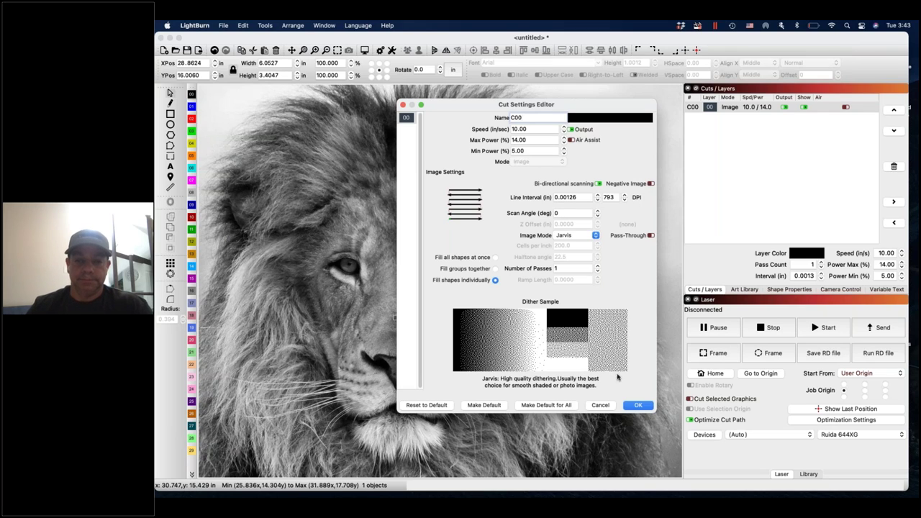
click(596, 406)
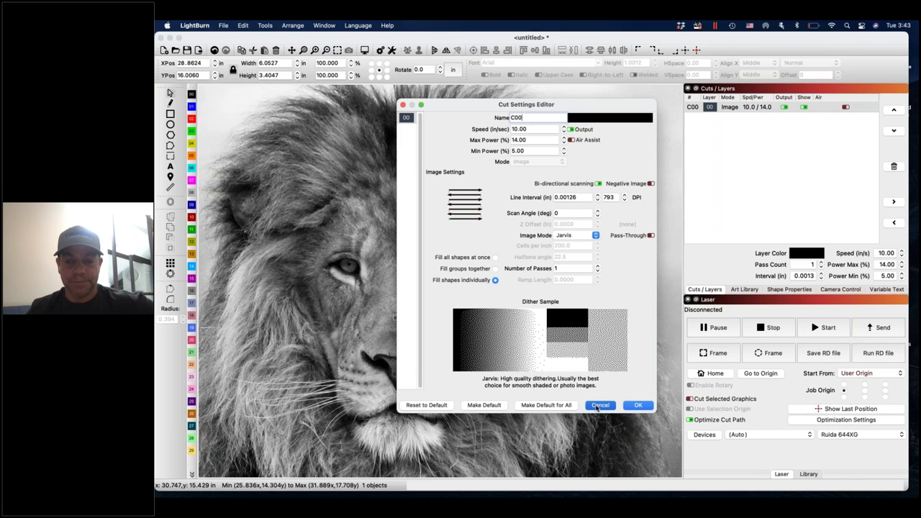
click(600, 406)
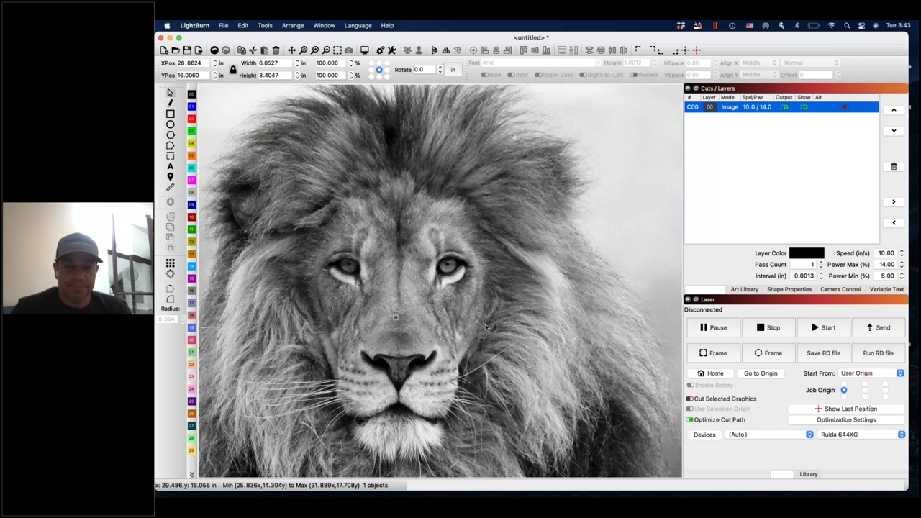
Step: Show the lion photo's shape properties and set its Brightness to 4.000
scroll(502, 290, down, 1)
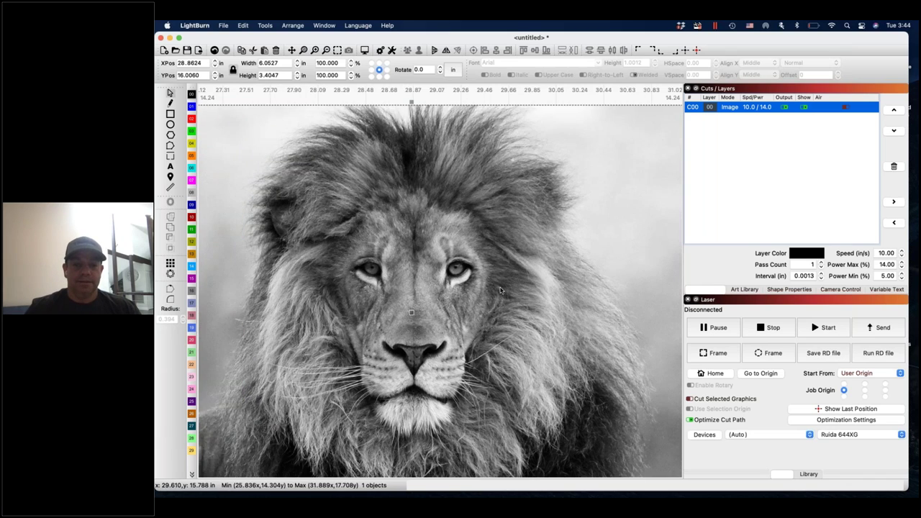
scroll(502, 291, down, 2)
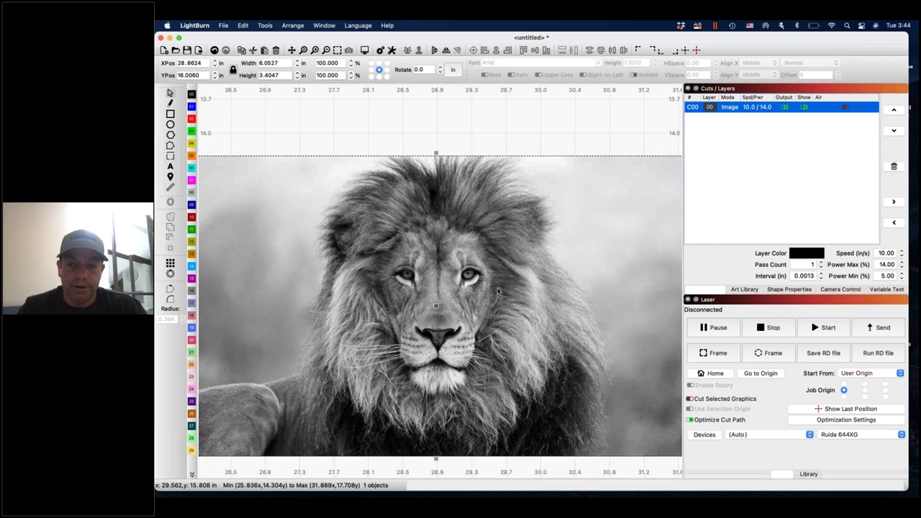
click(792, 290)
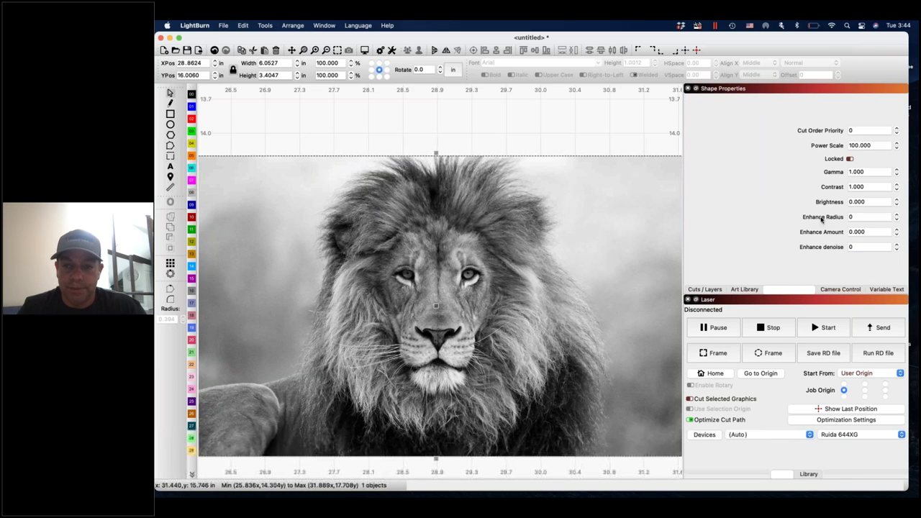
click(897, 200)
click(897, 199)
click(897, 200)
click(897, 199)
Step: Sharpen the lion photo with an Enhance Radius of 4 and an Enhance Amount of 125
click(896, 215)
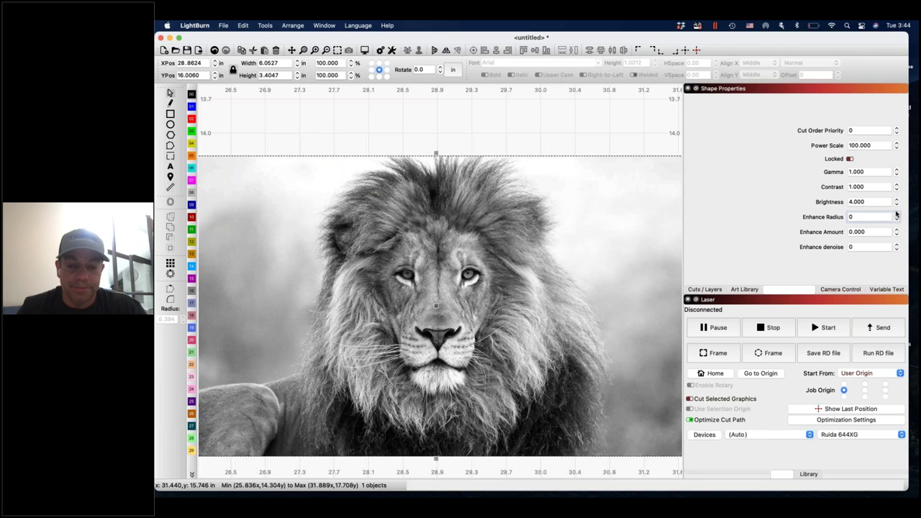
click(897, 215)
click(897, 215)
click(897, 215)
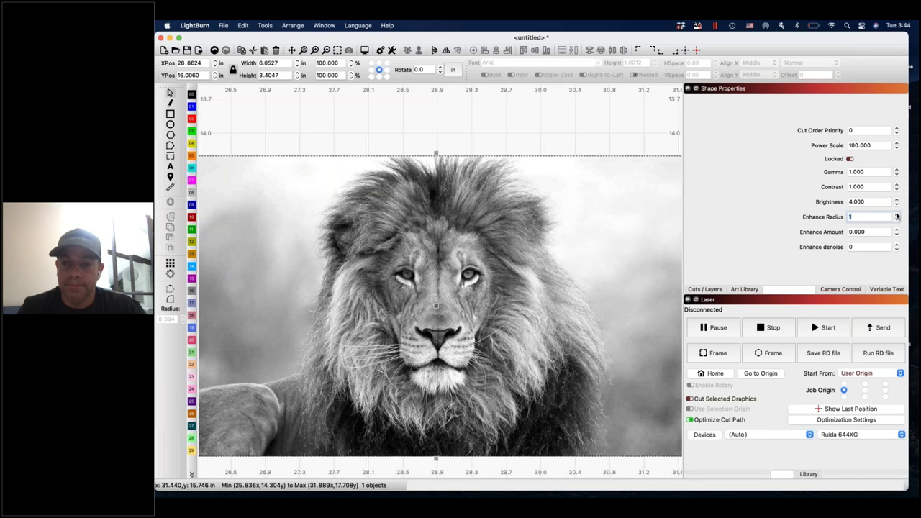
click(896, 231)
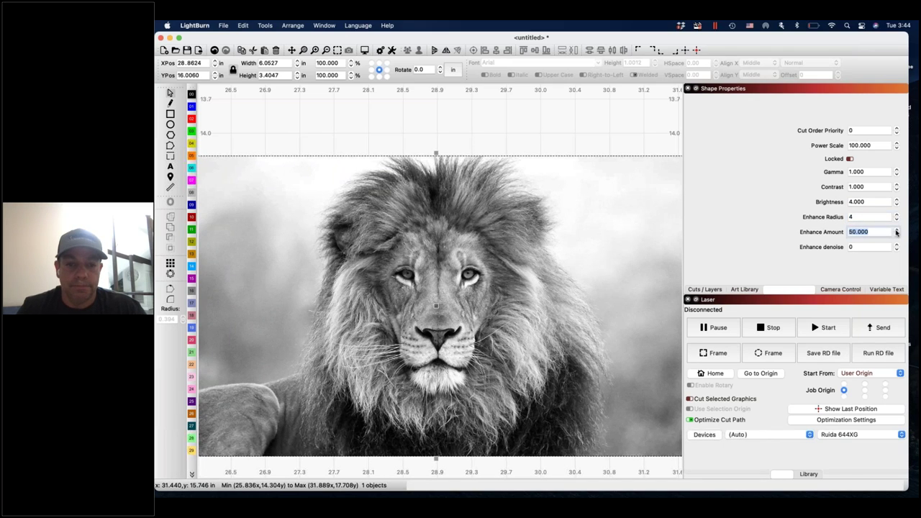
click(897, 230)
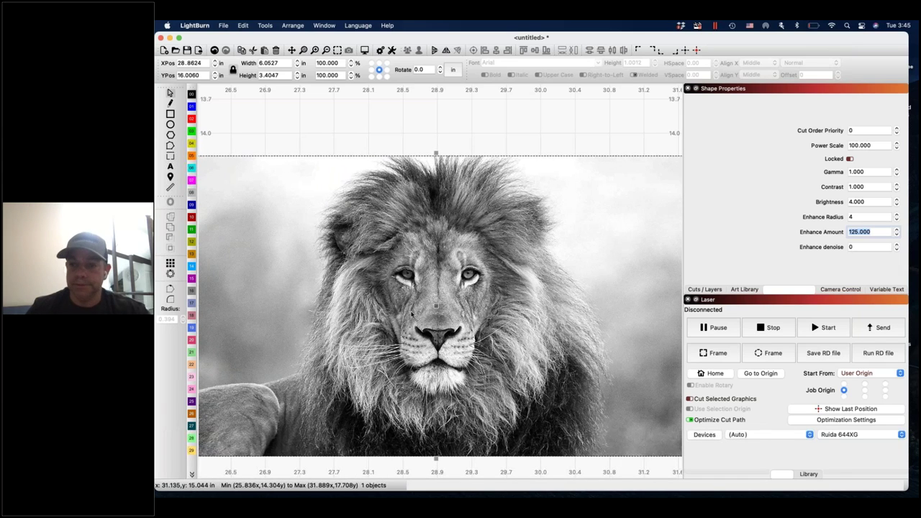
Step: Examine the sharpened lion photo as a whole and at closer range around the face and mane
scroll(413, 314, down, 1)
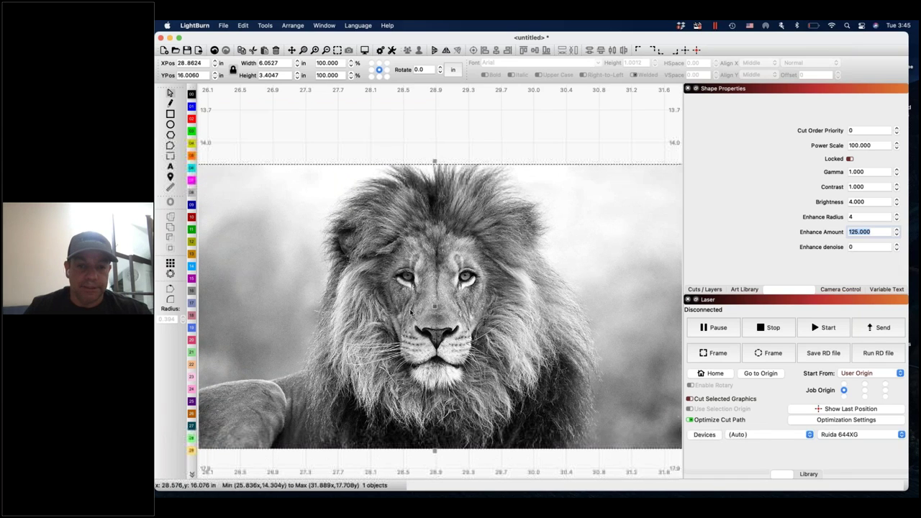
scroll(411, 311, down, 4)
scroll(389, 314, up, 2)
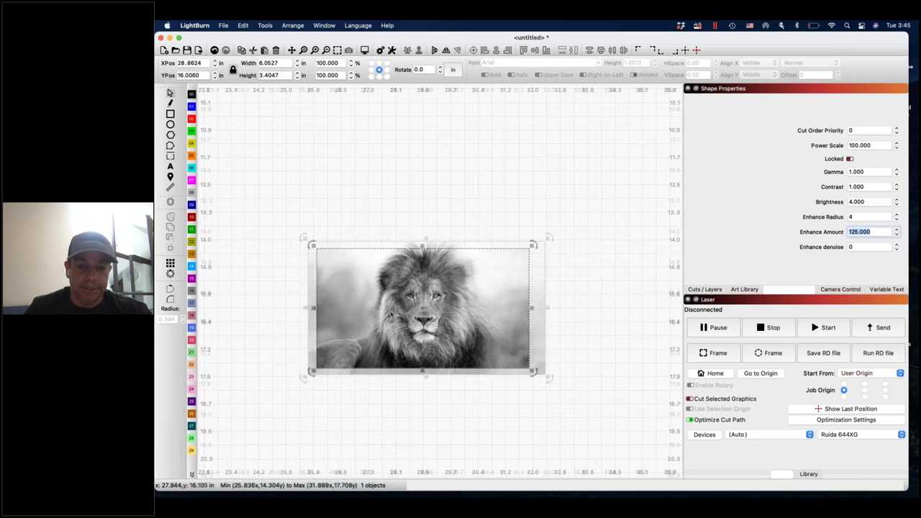
scroll(388, 315, up, 3)
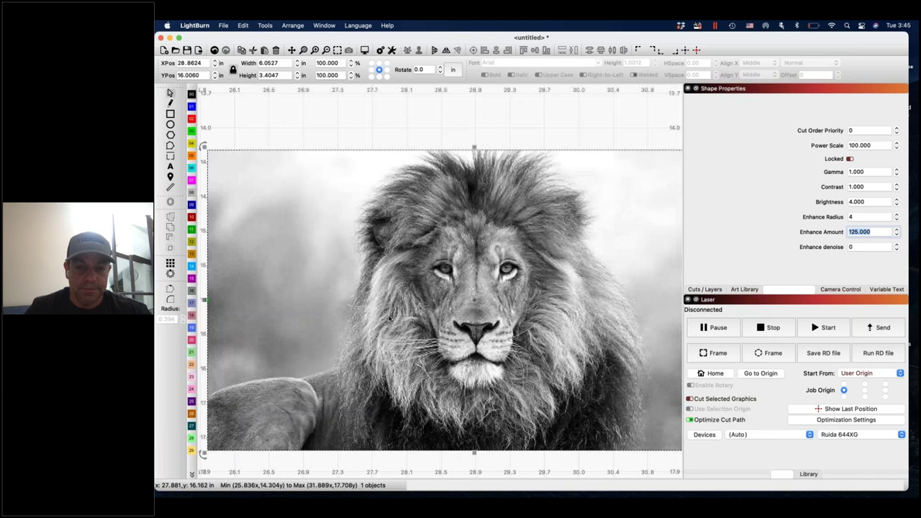
scroll(389, 319, up, 1)
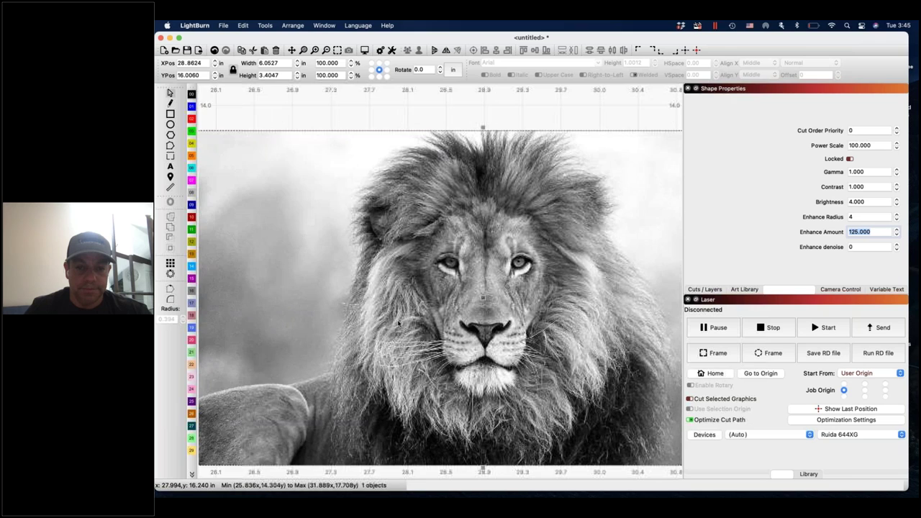
scroll(398, 324, up, 2)
scroll(419, 144, down, 1)
click(223, 25)
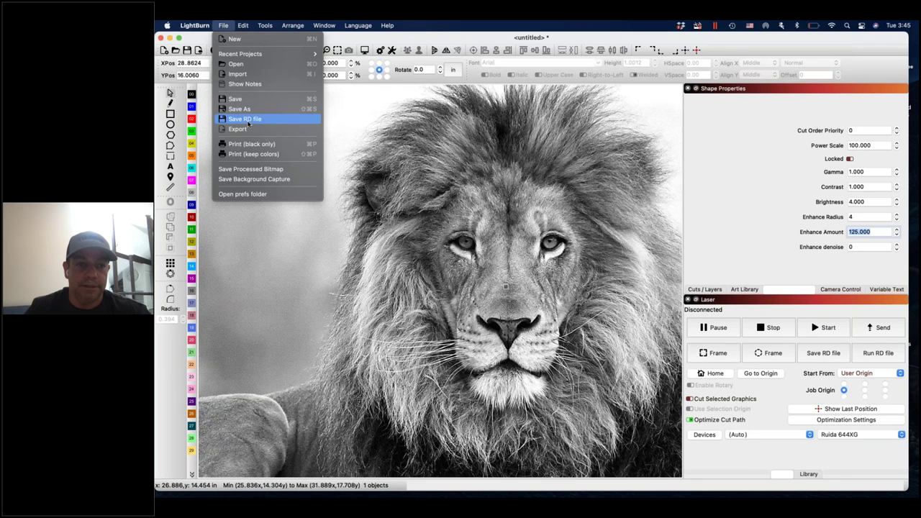
click(427, 295)
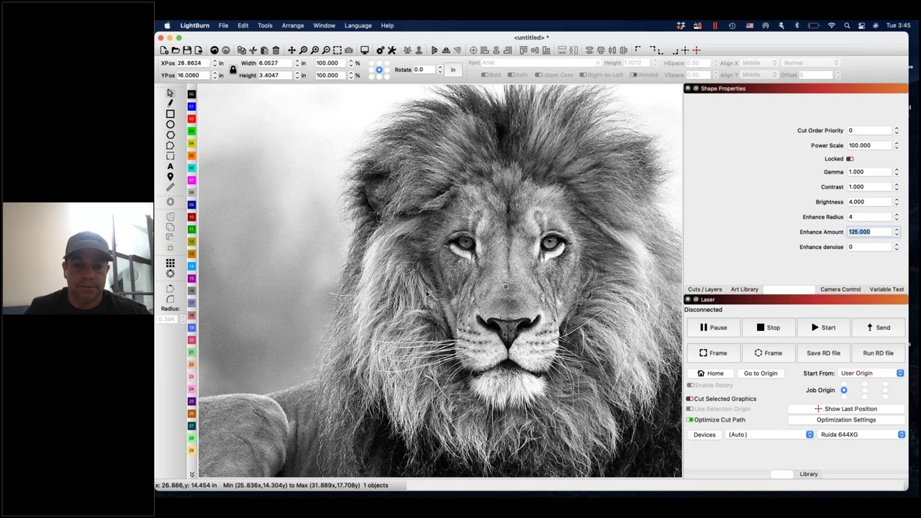
key(super+s)
key(Escape)
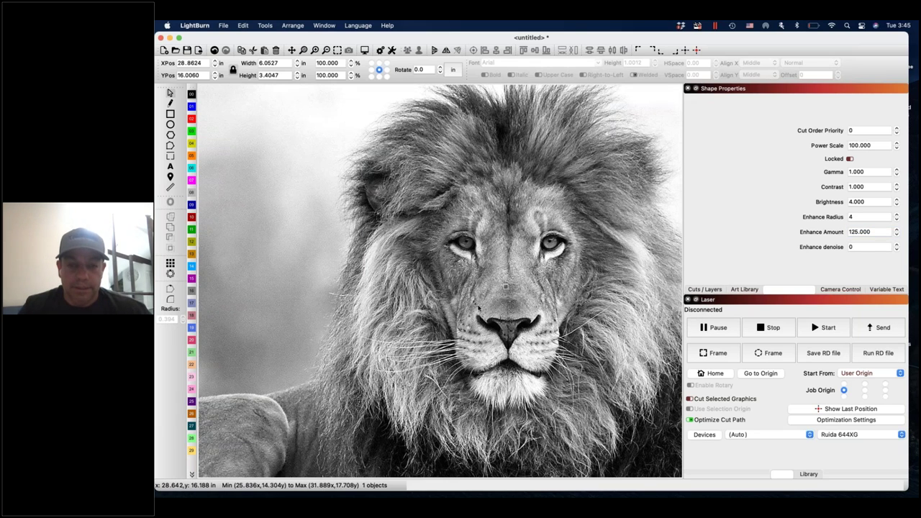
Step: Try a stronger sharpening of the lion photo with the Enhance Amount at 350
scroll(479, 310, down, 1)
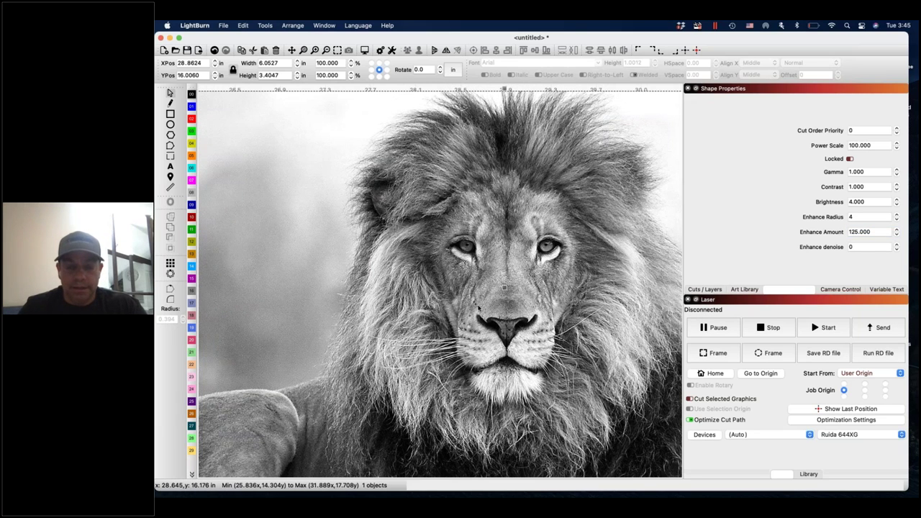
scroll(479, 309, up, 1)
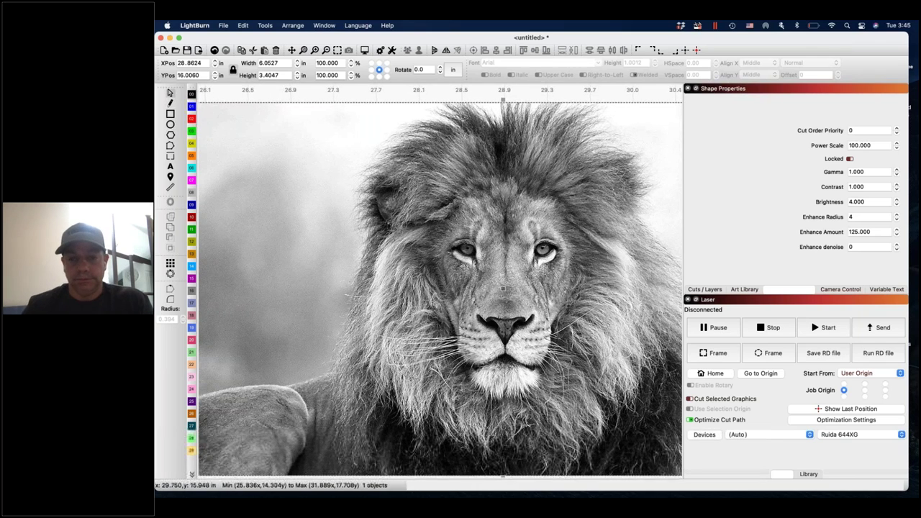
click(897, 230)
click(896, 229)
click(896, 230)
Step: Set the lion photo's Enhance Denoise value to 5
click(897, 244)
click(897, 245)
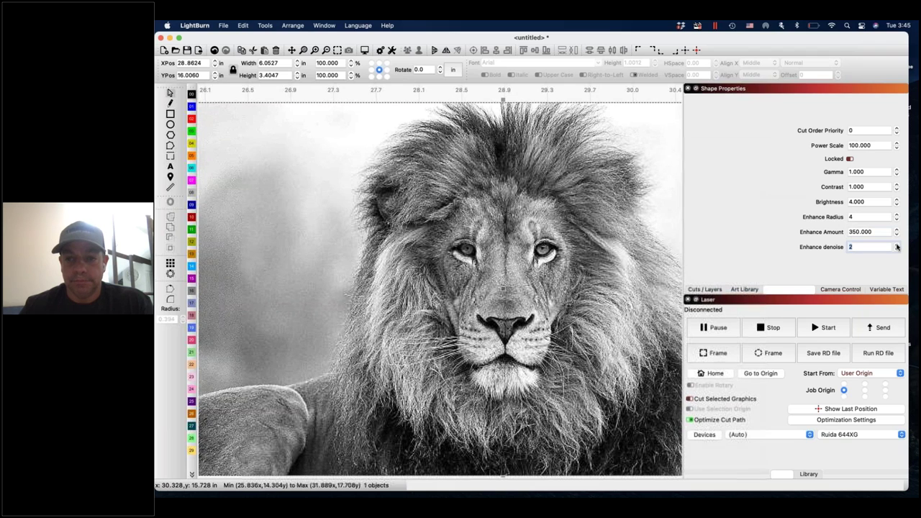
click(897, 245)
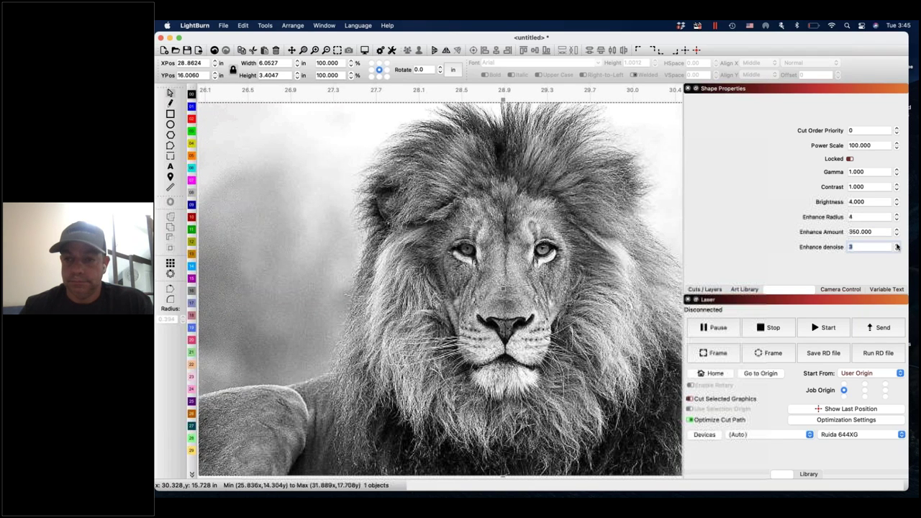
click(897, 245)
click(897, 245)
Step: Set the lion photo's Enhance Amount to 200 and check the photo as a whole
click(896, 234)
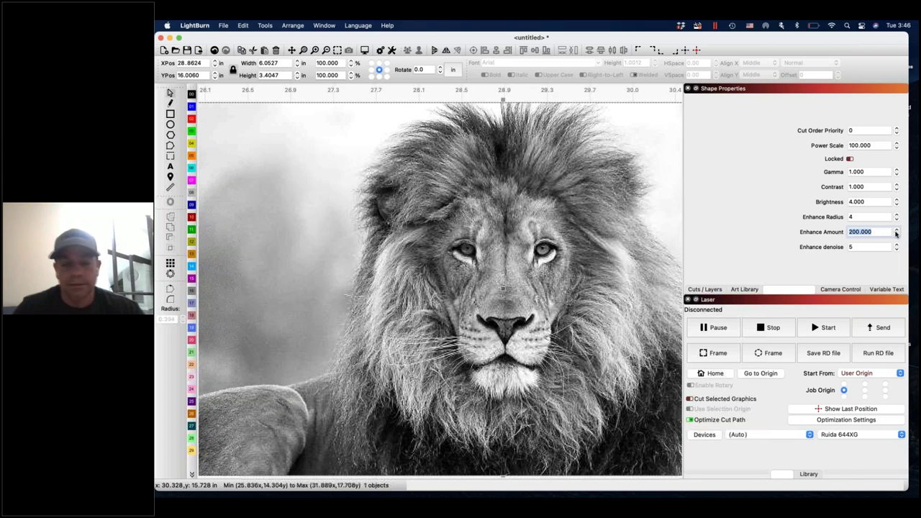
scroll(565, 295, down, 3)
scroll(526, 293, up, 1)
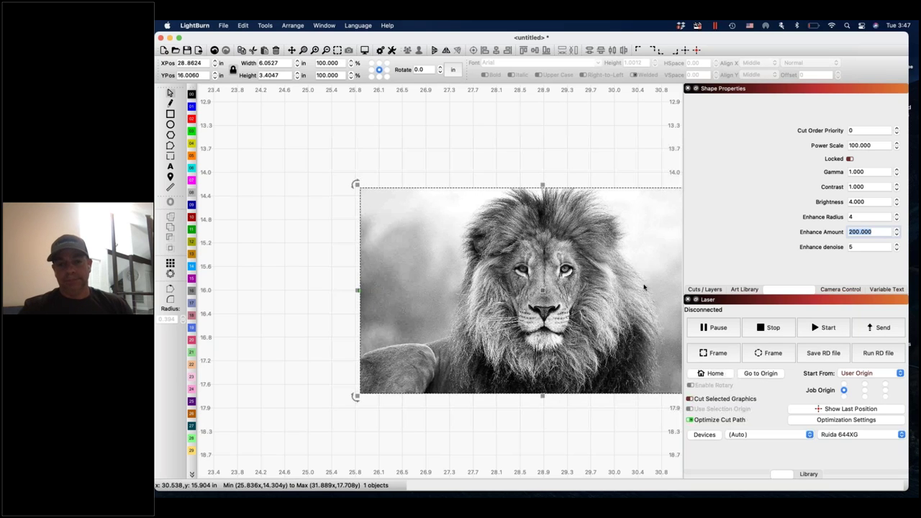
scroll(481, 321, down, 1)
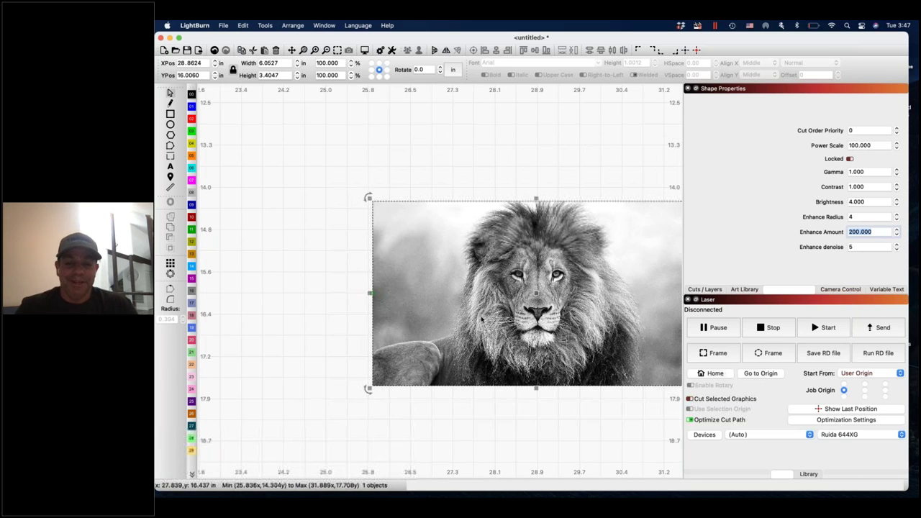